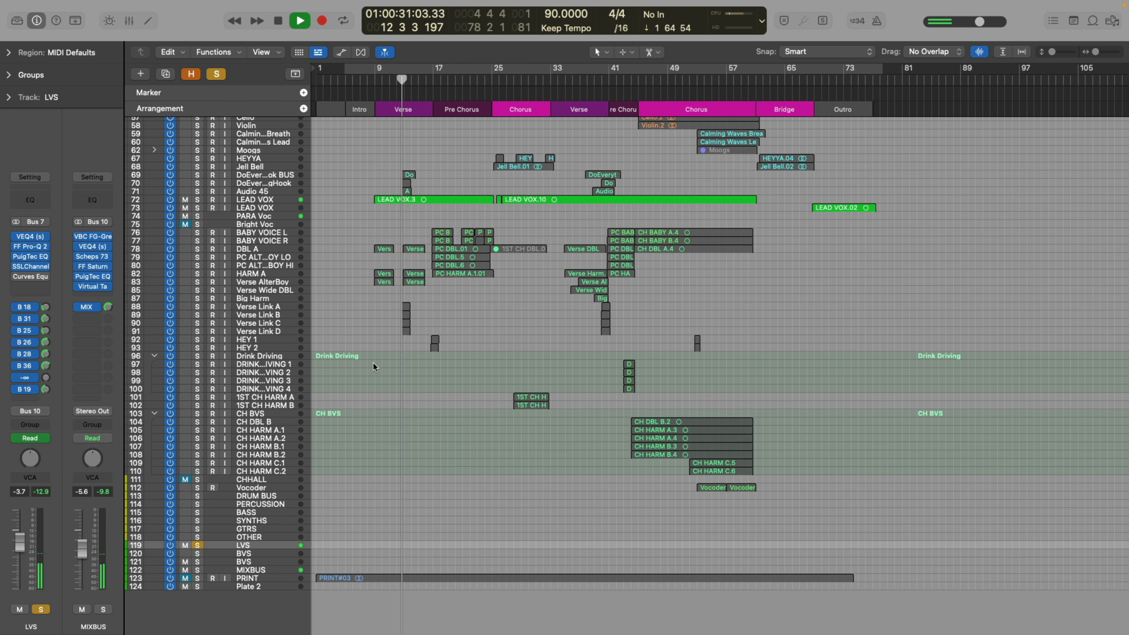
# Step: Compare the LVS lead vocal bus soloed and within the full mix while the song plays through the verse, pre-chorus and chorus
pyautogui.press('s')
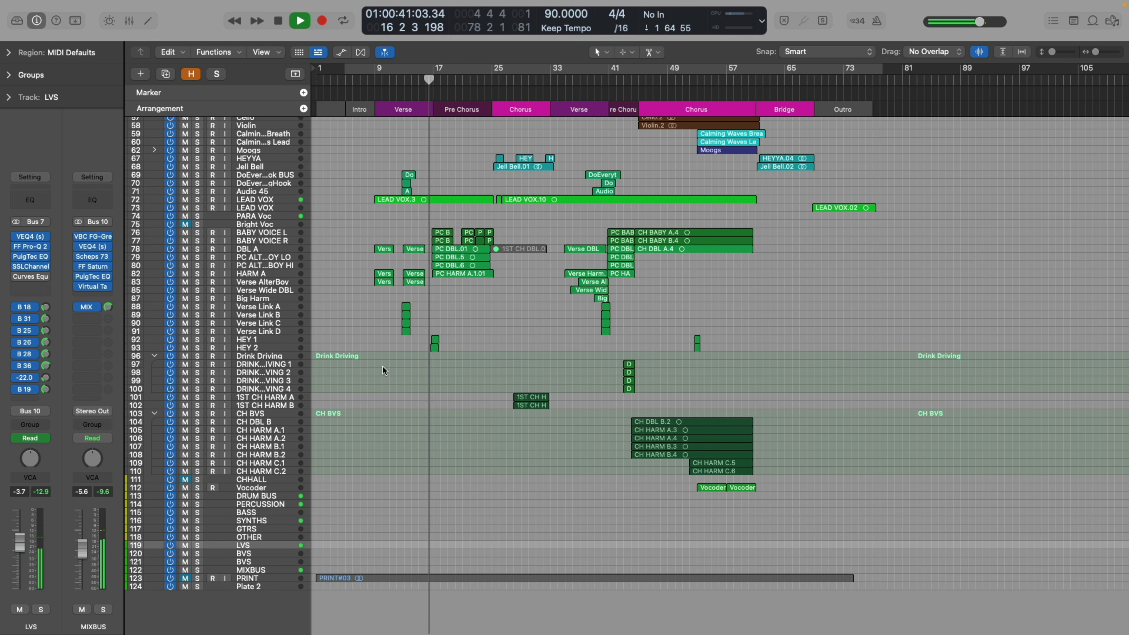
pyautogui.press('s')
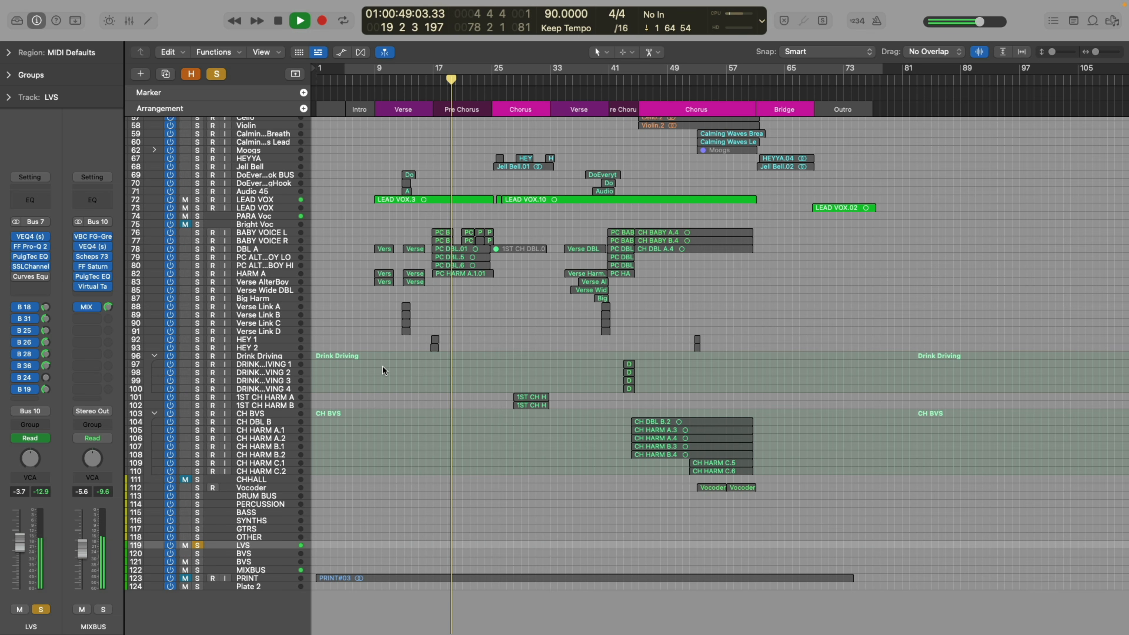
pyautogui.press('s')
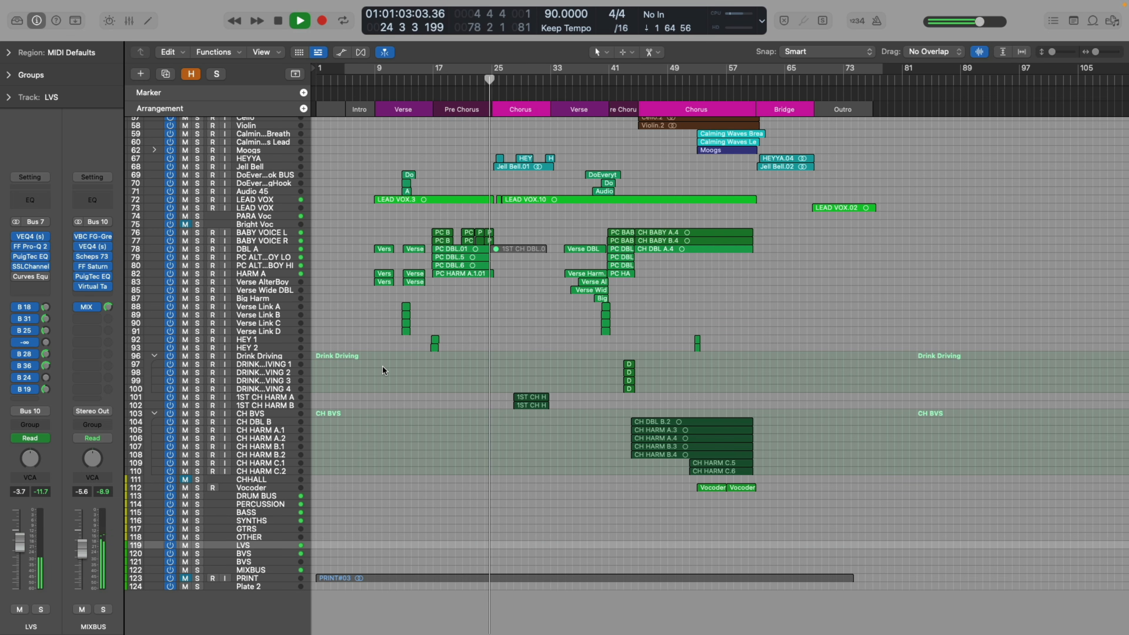
pyautogui.press('s')
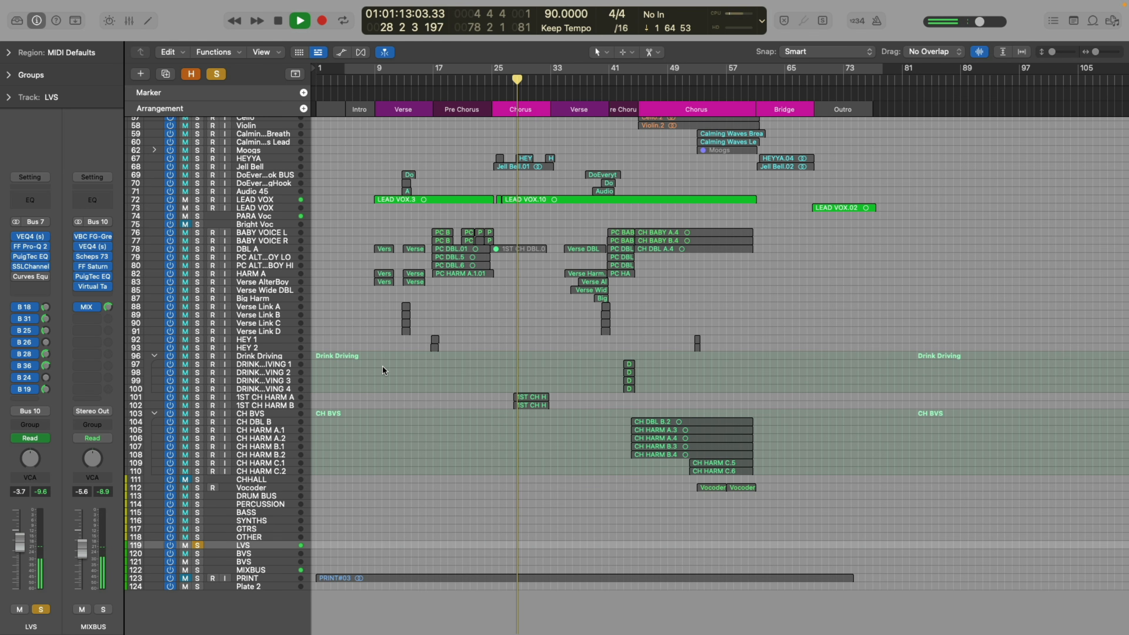
pyautogui.press('s')
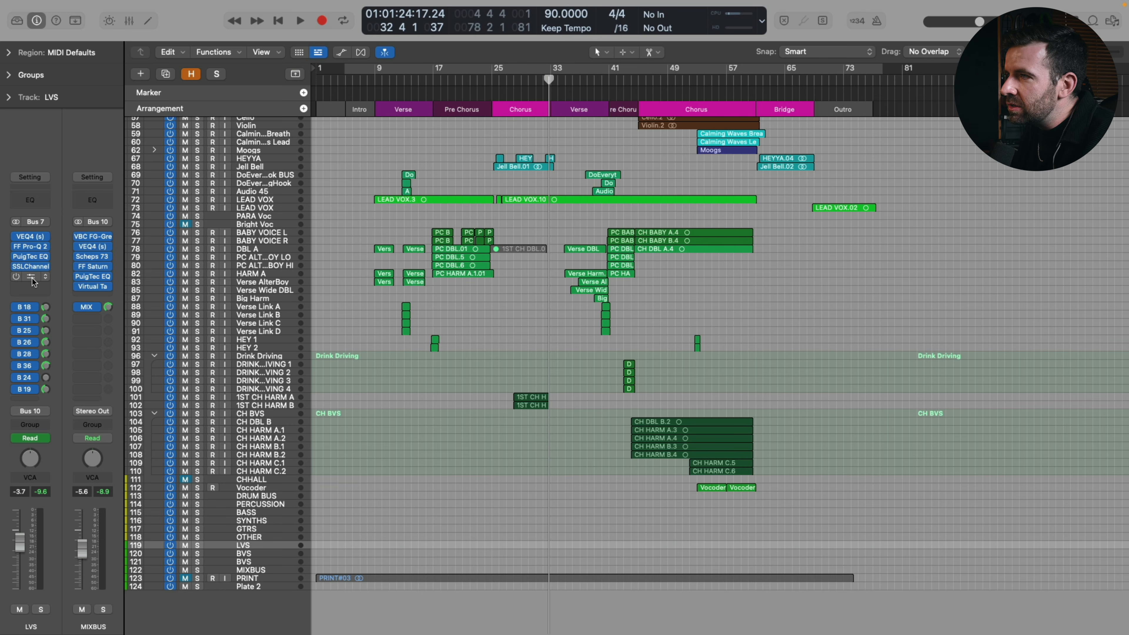
# Step: Open Curves Equator on the LVS bus, have it learn the soloed vocal during playback, and apply the learned threshold curve
pyautogui.click(32, 280)
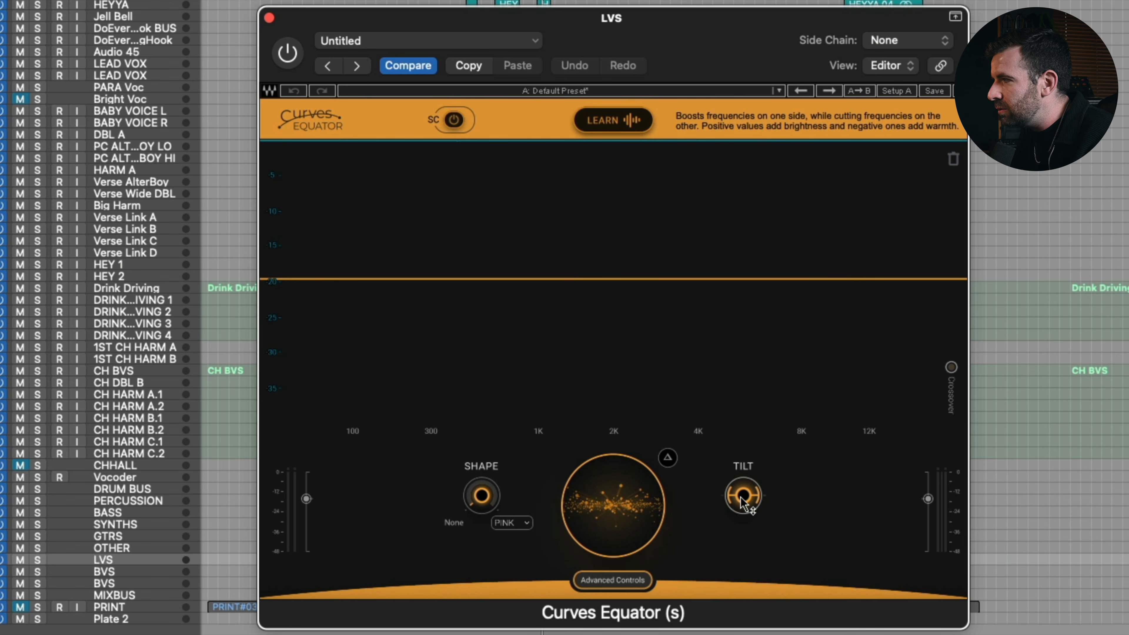
pyautogui.moveTo(609, 474)
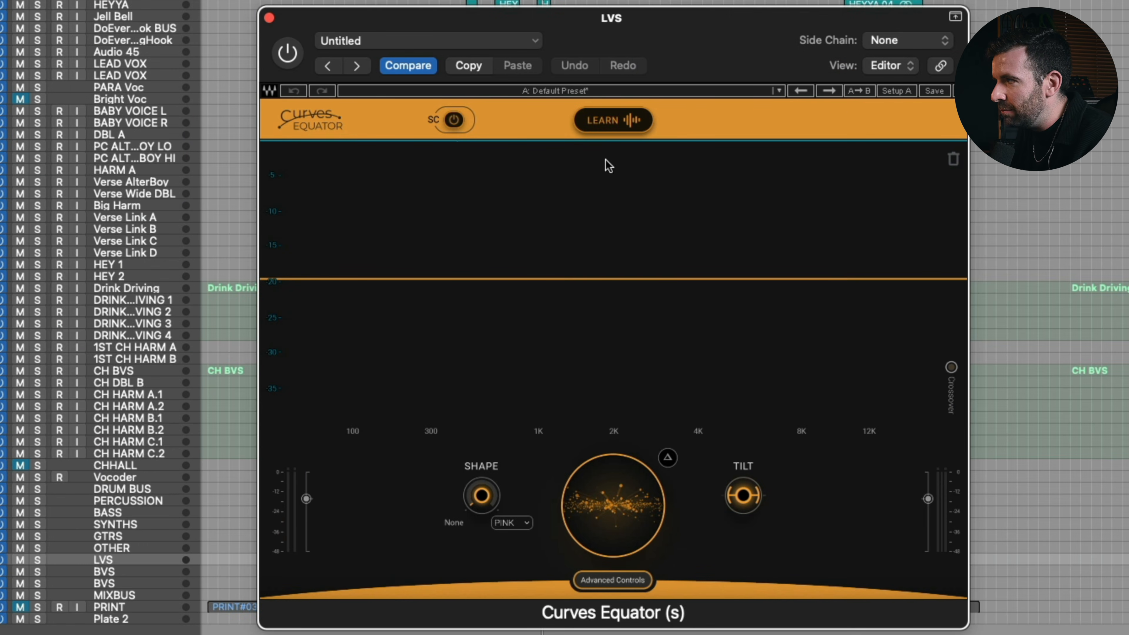
pyautogui.moveTo(618, 120)
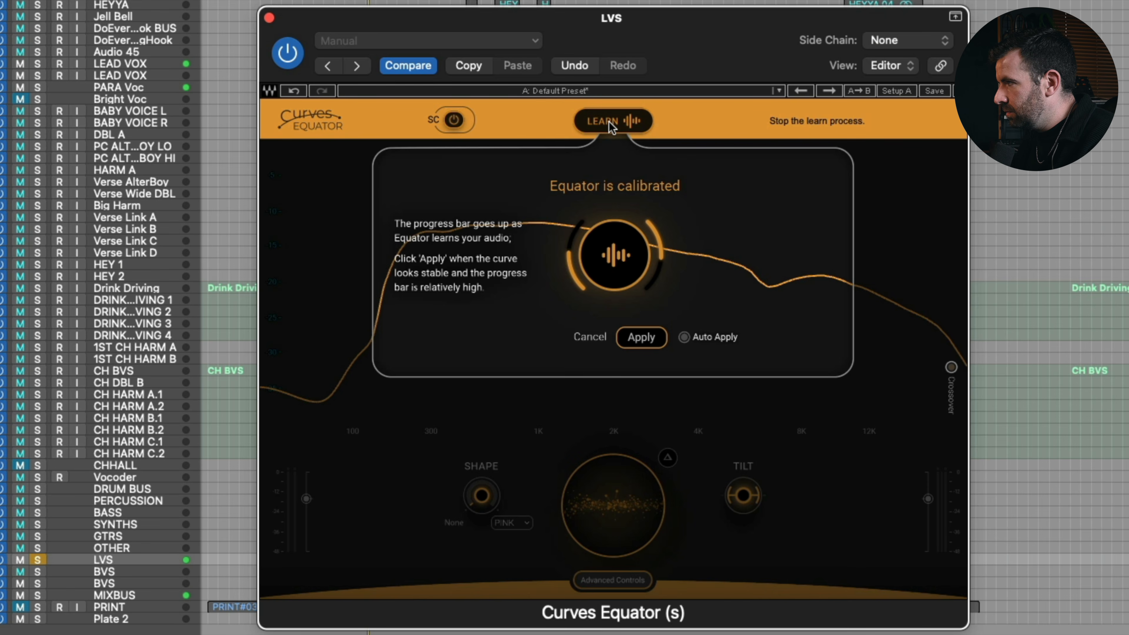
pyautogui.click(638, 336)
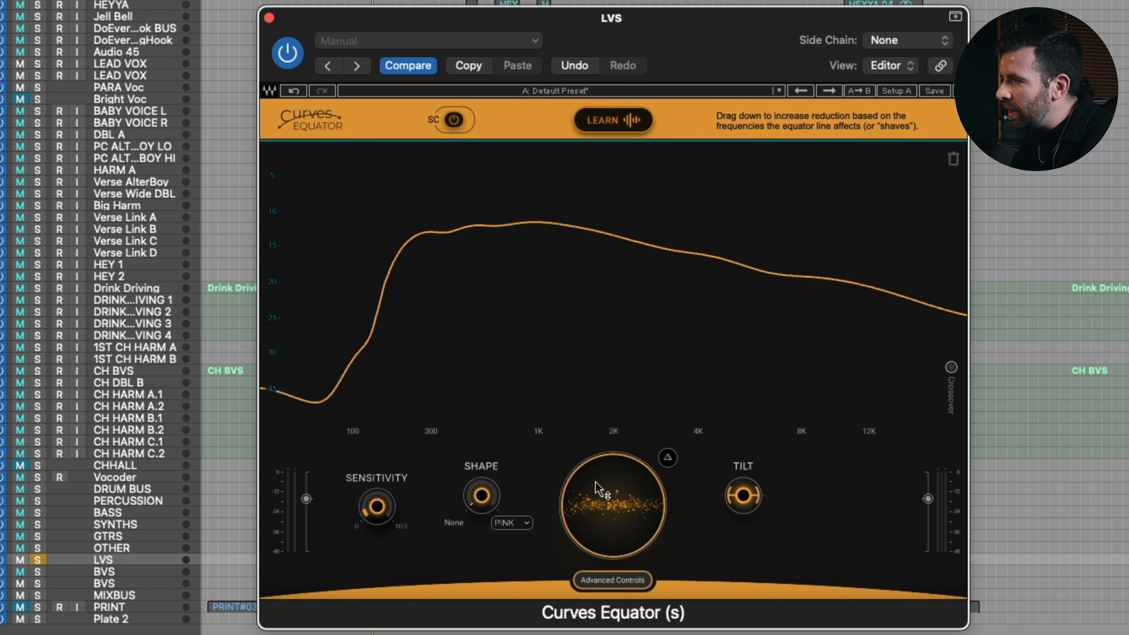
# Step: Audition extreme Equator threshold settings of 30.1 and -40.0, compare with bypass, and bring the threshold back to a moderate level
pyautogui.moveTo(623, 475); pyautogui.dragTo(595, 488)
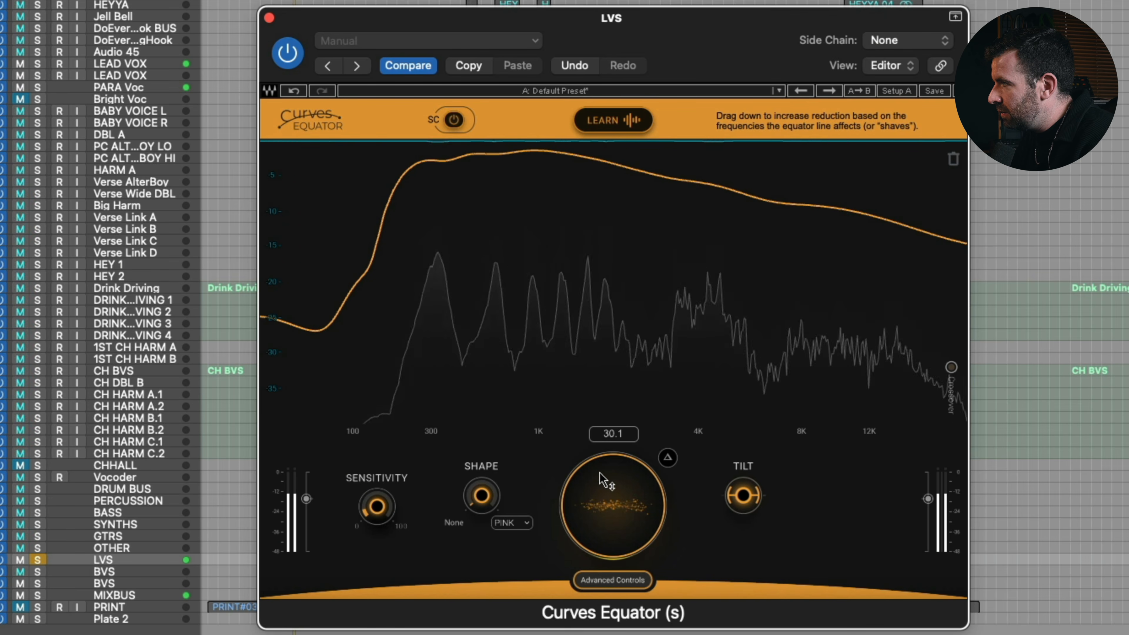
pyautogui.moveTo(613, 505); pyautogui.dragTo(613, 581)
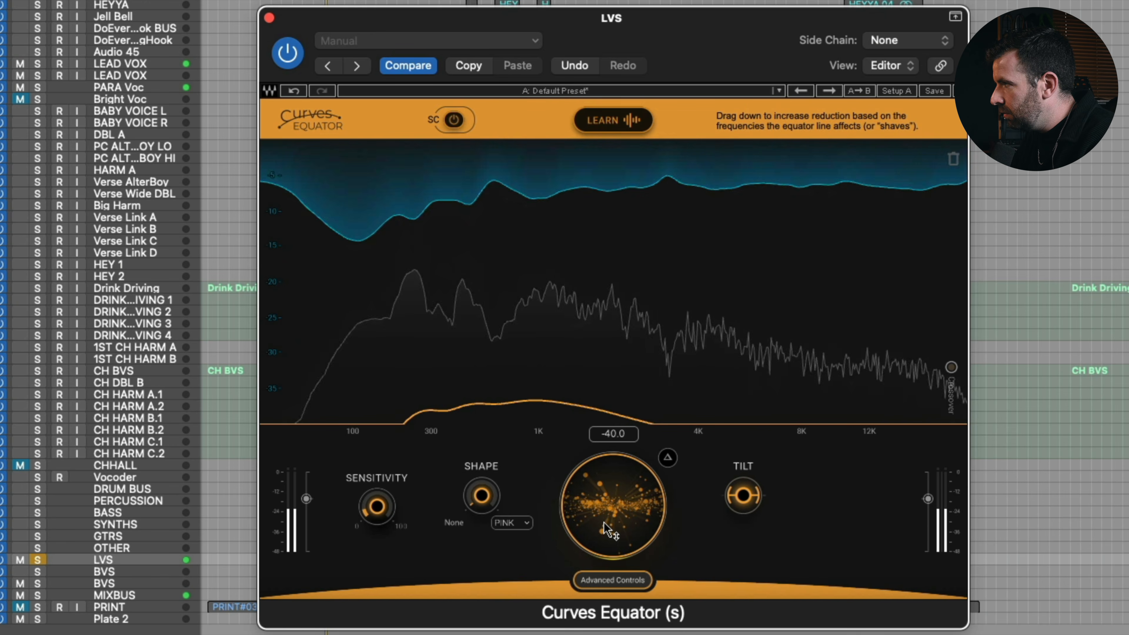
pyautogui.press('space')
pyautogui.click(288, 54)
pyautogui.press('space')
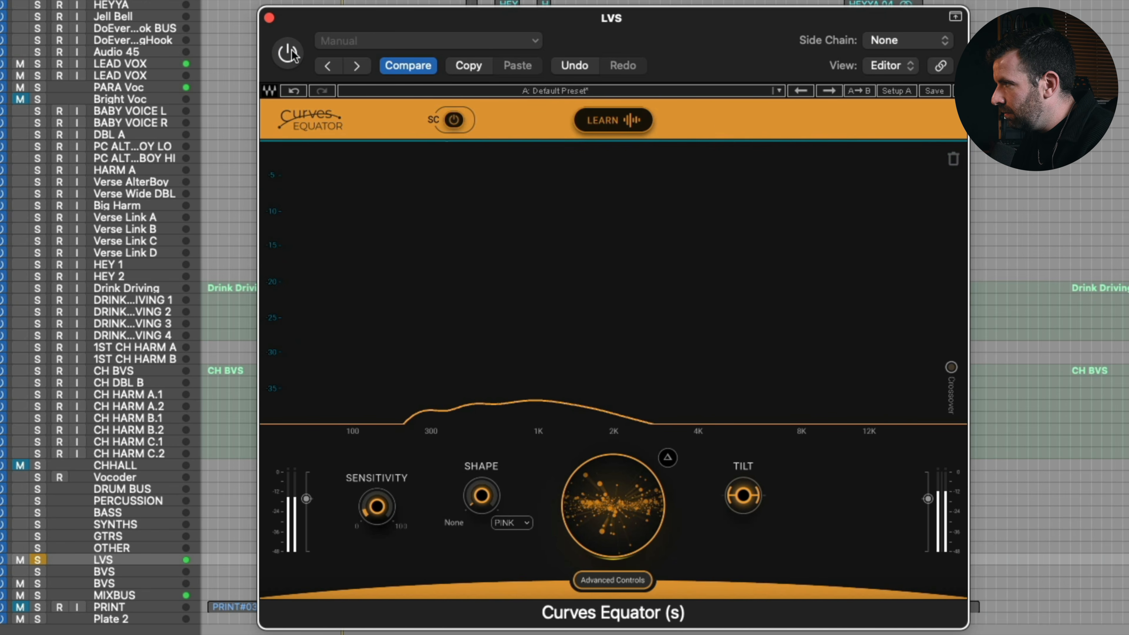
pyautogui.click(288, 53)
pyautogui.moveTo(611, 485); pyautogui.dragTo(611, 436)
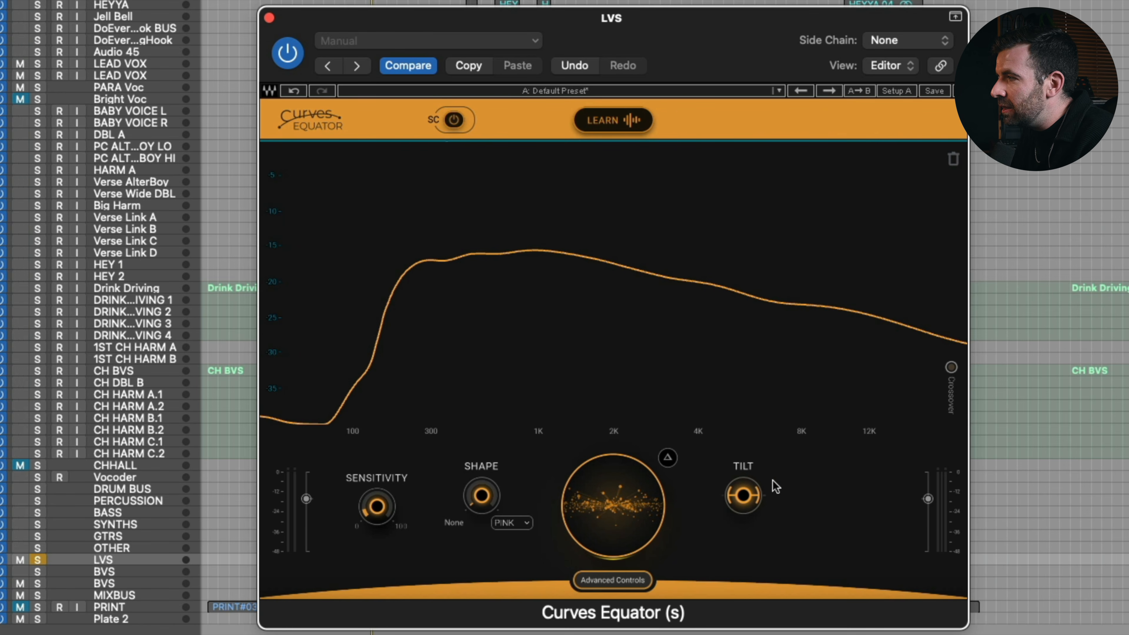
# Step: Try the curve's tilt at 16.0 and at a negative, warmer setting, and return it to near neutral
pyautogui.moveTo(731, 504); pyautogui.dragTo(731, 466)
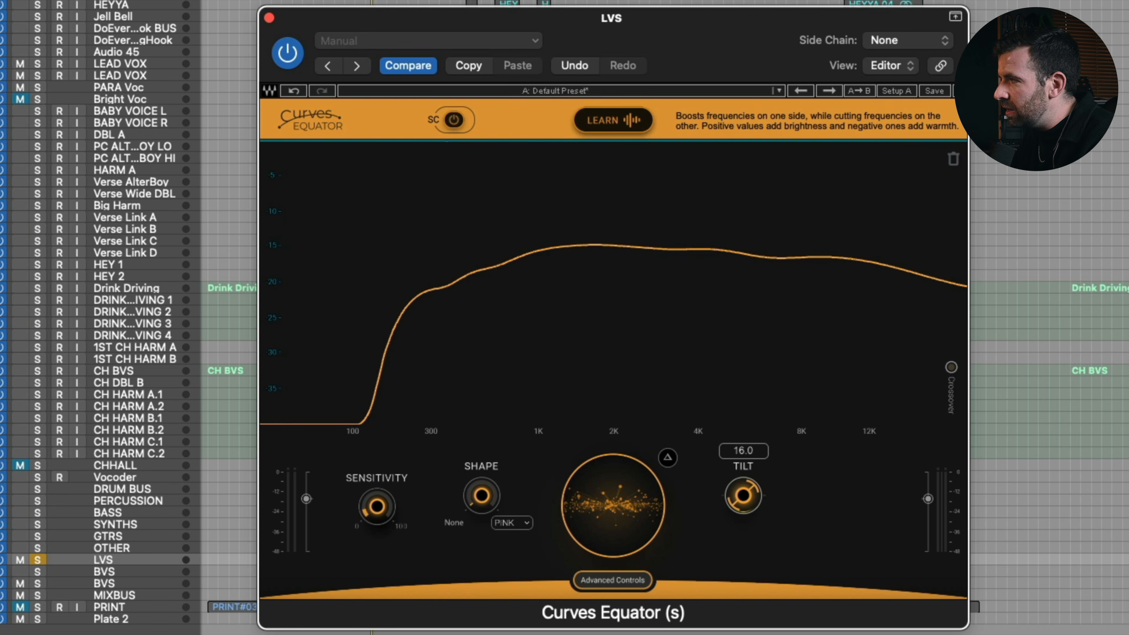
pyautogui.moveTo(743, 495); pyautogui.dragTo(744, 563)
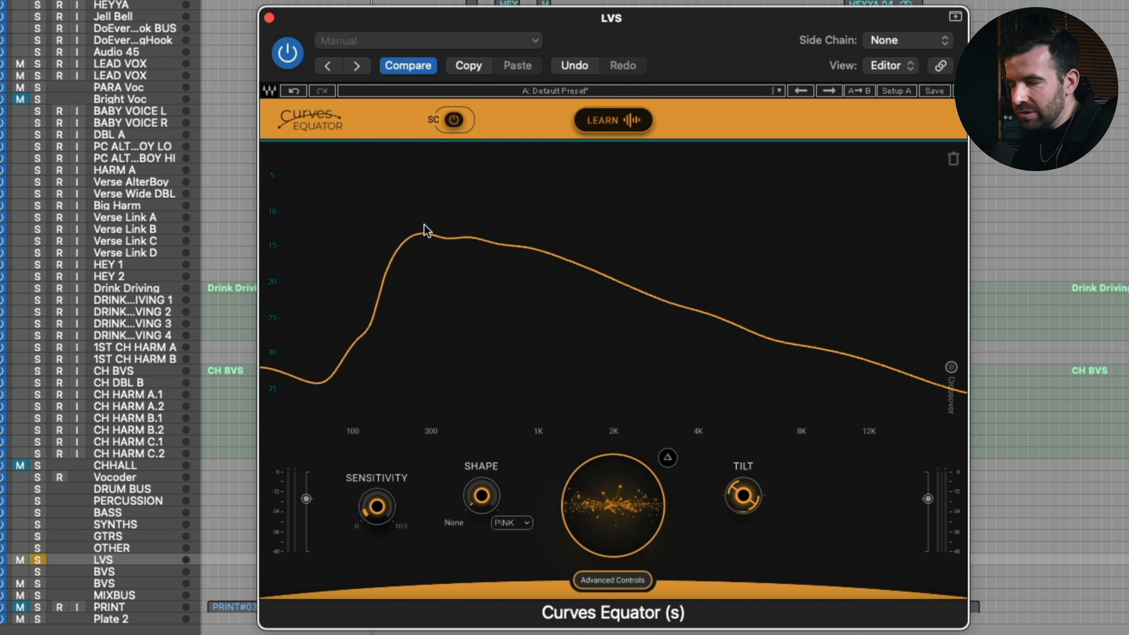
pyautogui.moveTo(742, 497)
pyautogui.mouseDown()
pyautogui.moveTo(742, 476)
pyautogui.moveTo(742, 489)
pyautogui.mouseUp()
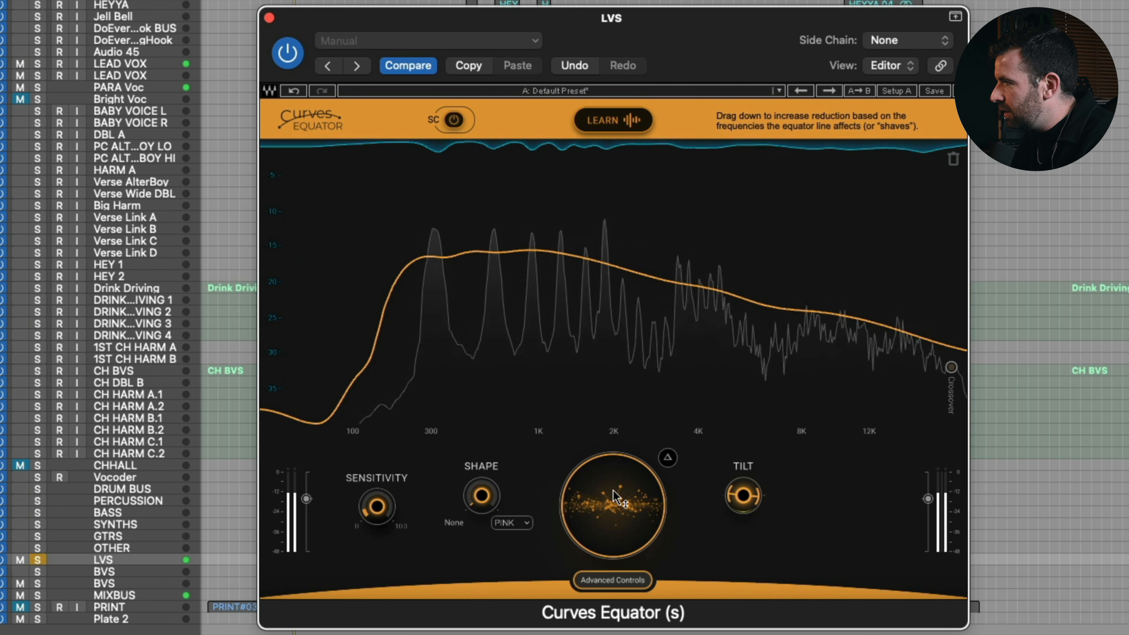
# Step: Try a lower threshold of -14.3 with the curve tilted toward the negative side, listening to the vocal
pyautogui.moveTo(613, 490); pyautogui.dragTo(613, 504)
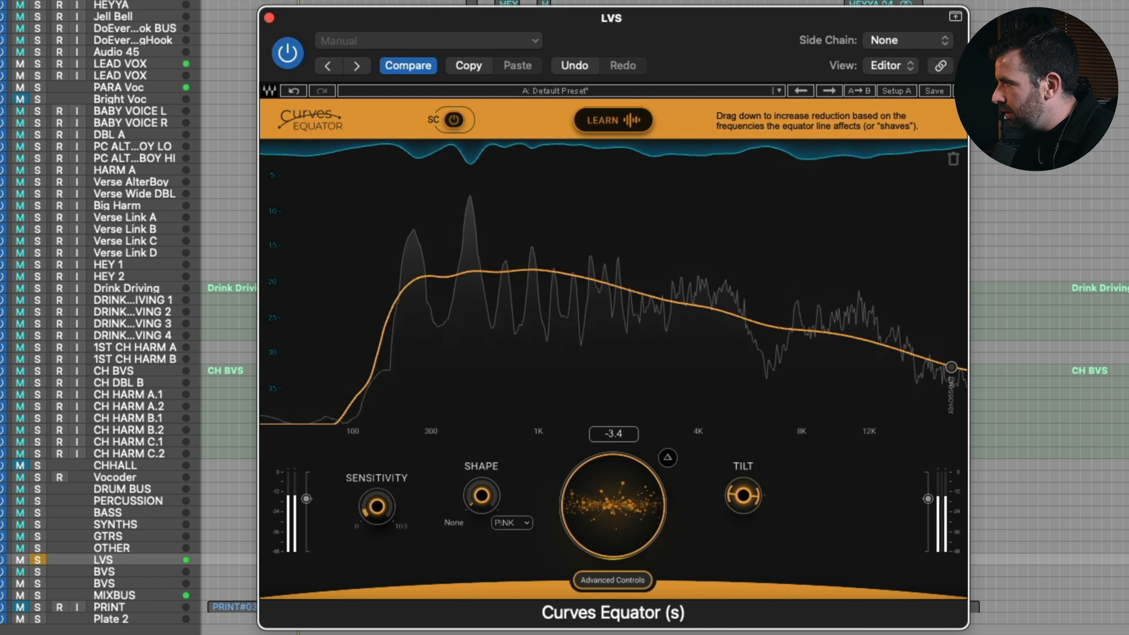
pyautogui.moveTo(743, 495); pyautogui.dragTo(743, 517)
pyautogui.moveTo(614, 507); pyautogui.dragTo(590, 525)
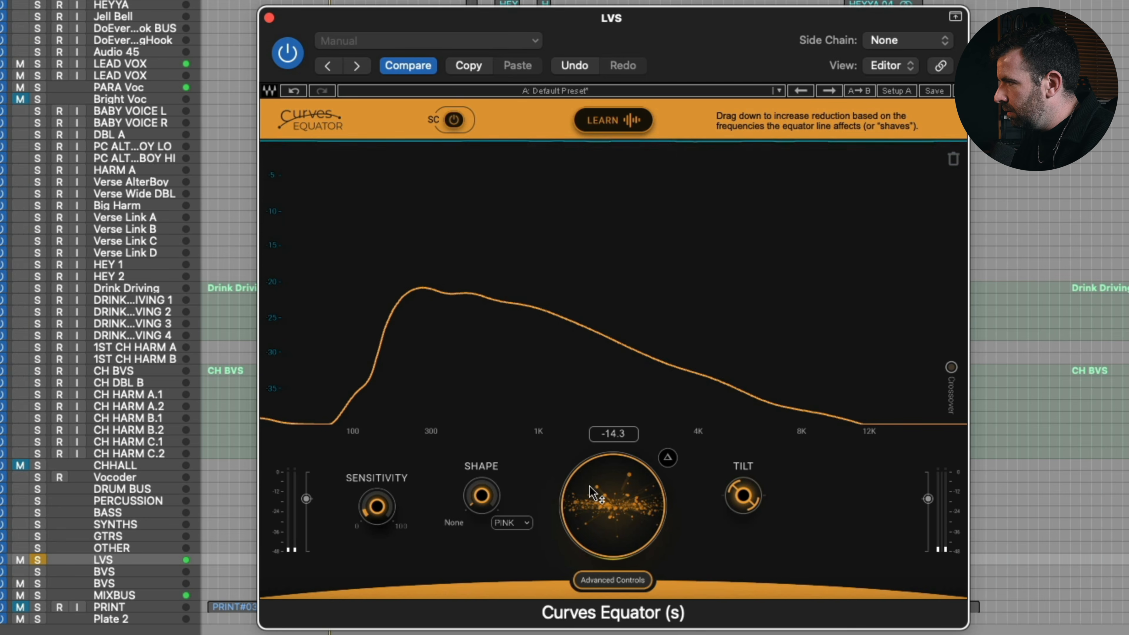
pyautogui.press('space')
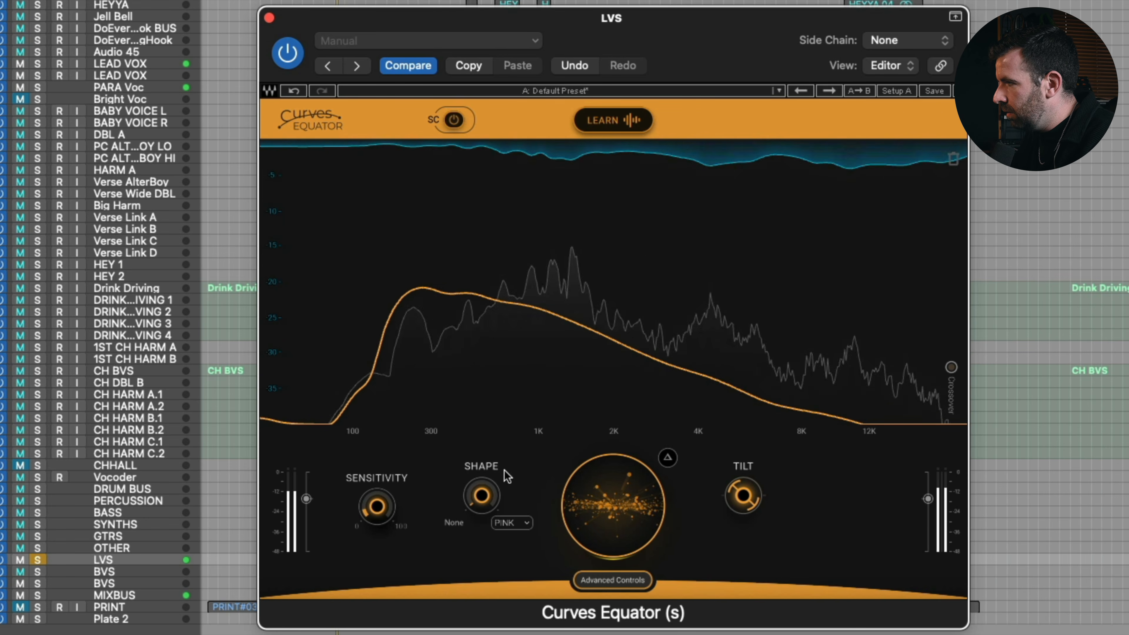
# Step: Morph the threshold curve toward the pink shape at 31.7 and set the sensitivity to 39.7
pyautogui.moveTo(498, 456); pyautogui.dragTo(499, 431)
pyautogui.moveTo(481, 495)
pyautogui.mouseDown()
pyautogui.moveTo(482, 470)
pyautogui.moveTo(481, 501)
pyautogui.mouseUp()
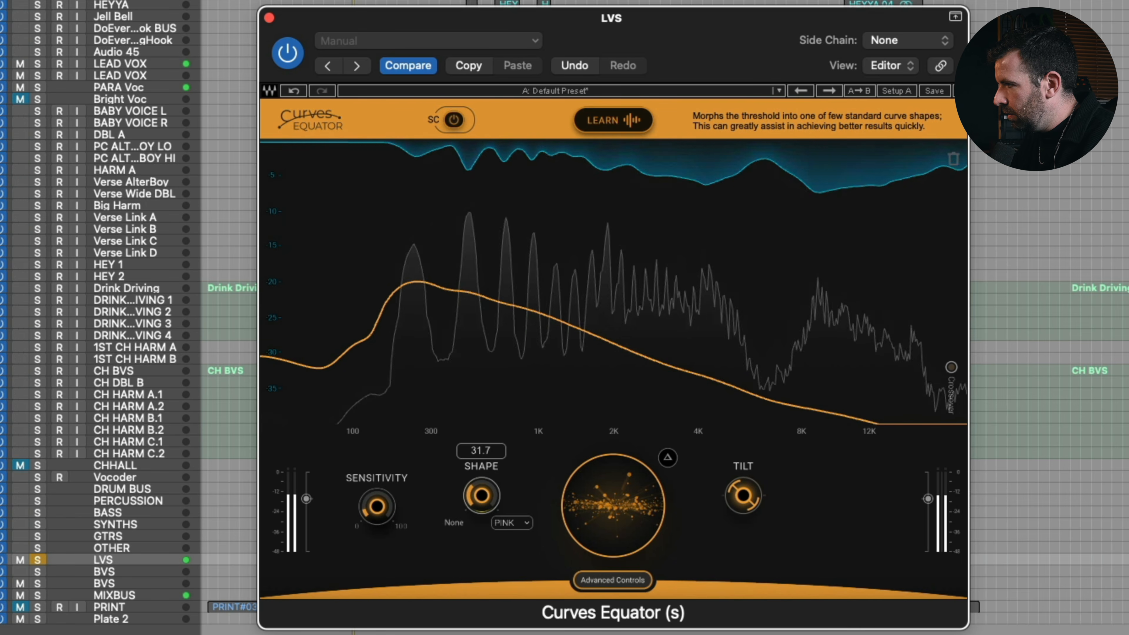
pyautogui.moveTo(376, 506)
pyautogui.mouseDown()
pyautogui.moveTo(377, 475)
pyautogui.moveTo(377, 490)
pyautogui.mouseUp()
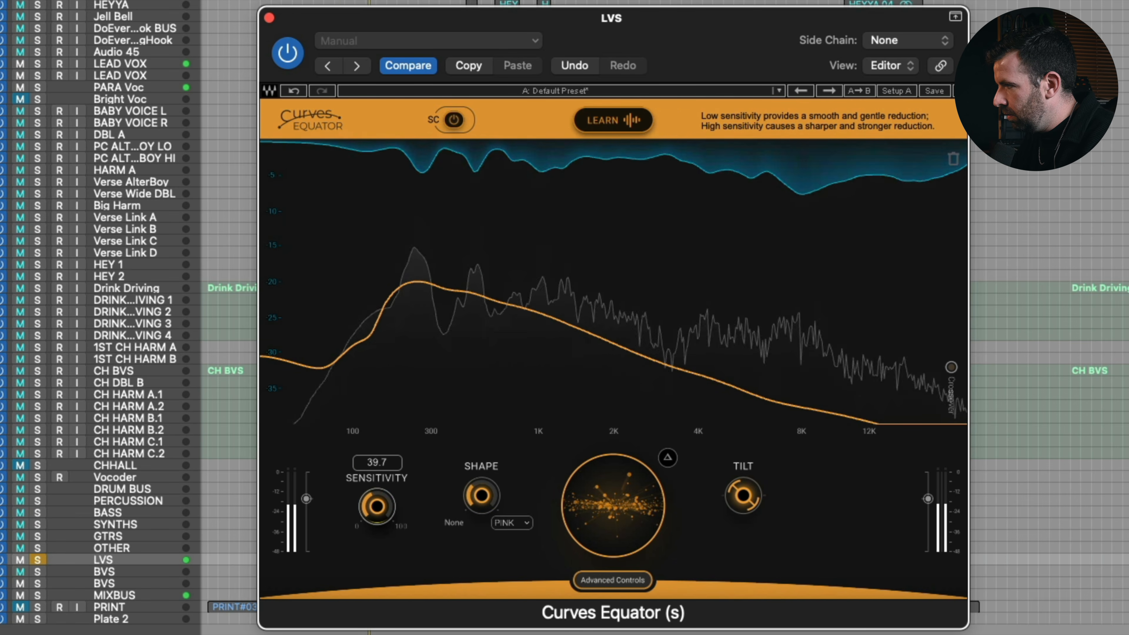
# Step: Bring the tilt back to near neutral and the threshold to 0.0, and compare the vocal with Equator bypassed and active
pyautogui.moveTo(750, 490); pyautogui.dragTo(750, 482)
pyautogui.moveTo(613, 505)
pyautogui.mouseDown()
pyautogui.moveTo(613, 519)
pyautogui.moveTo(613, 505)
pyautogui.mouseUp()
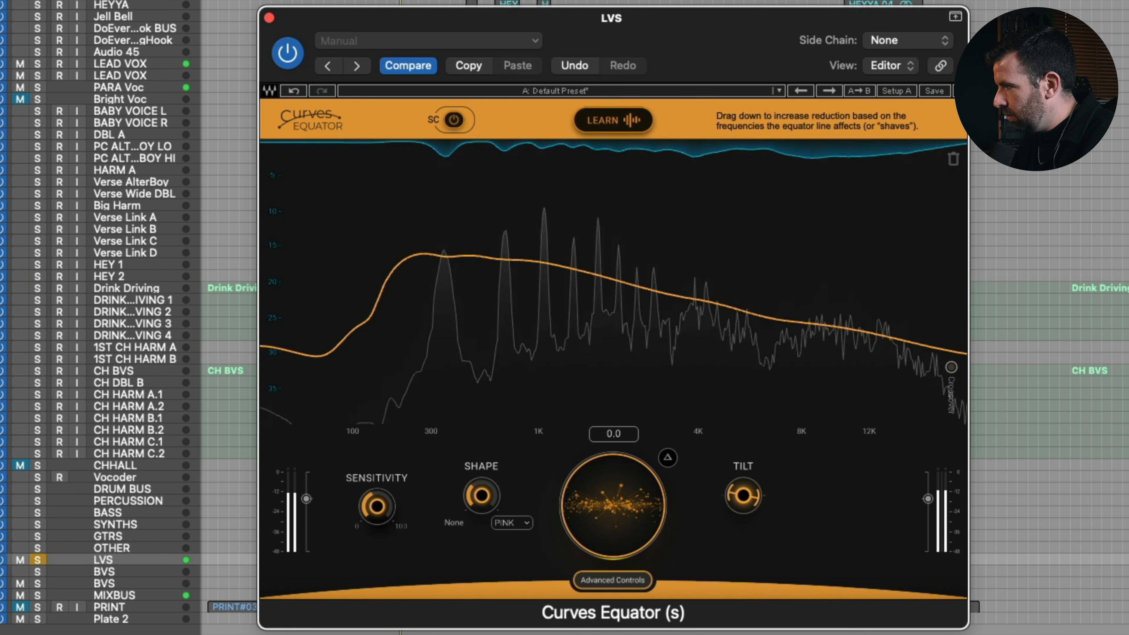
pyautogui.click(288, 54)
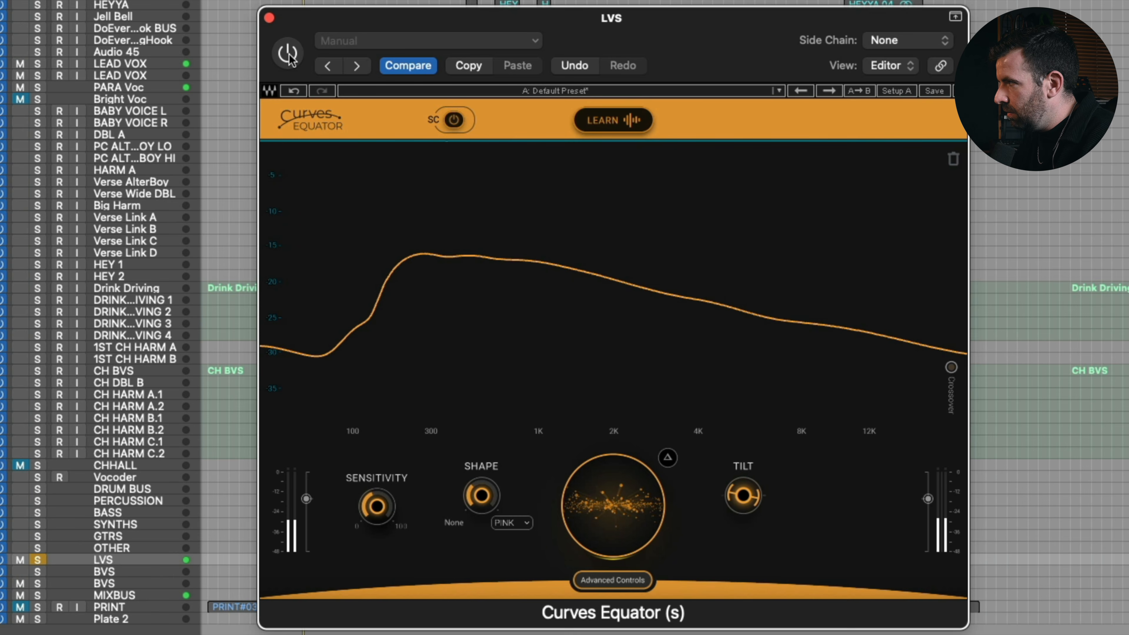
pyautogui.click(290, 56)
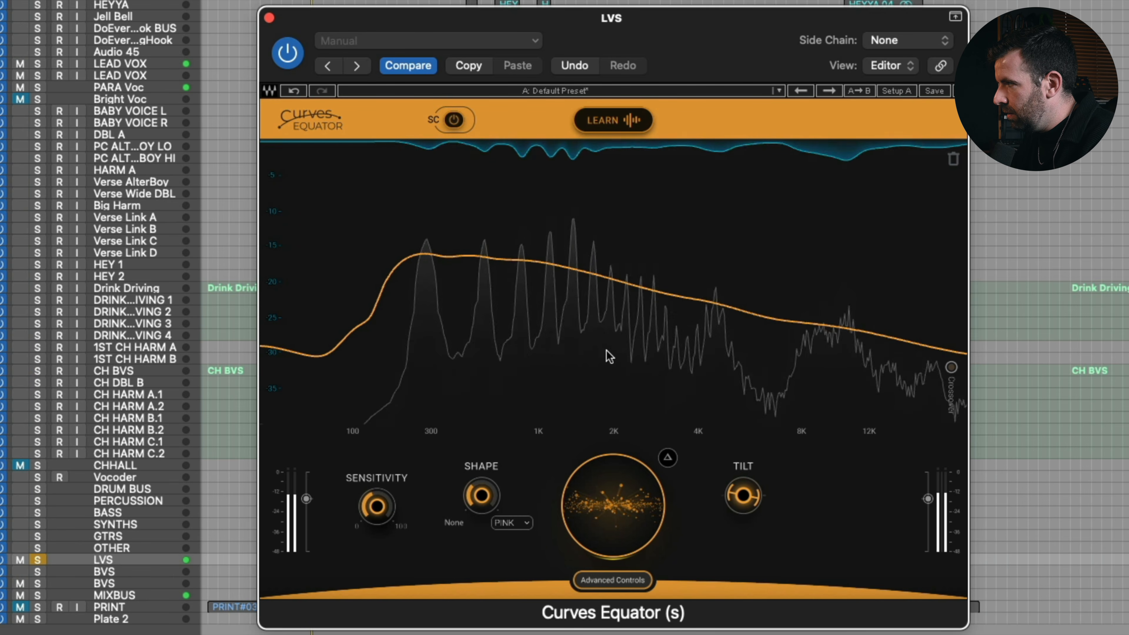
# Step: Add a bell node to the threshold curve and place it at about 2529 Hz with -20.2 gain and Q 2.4 during playback
pyautogui.moveTo(614, 492)
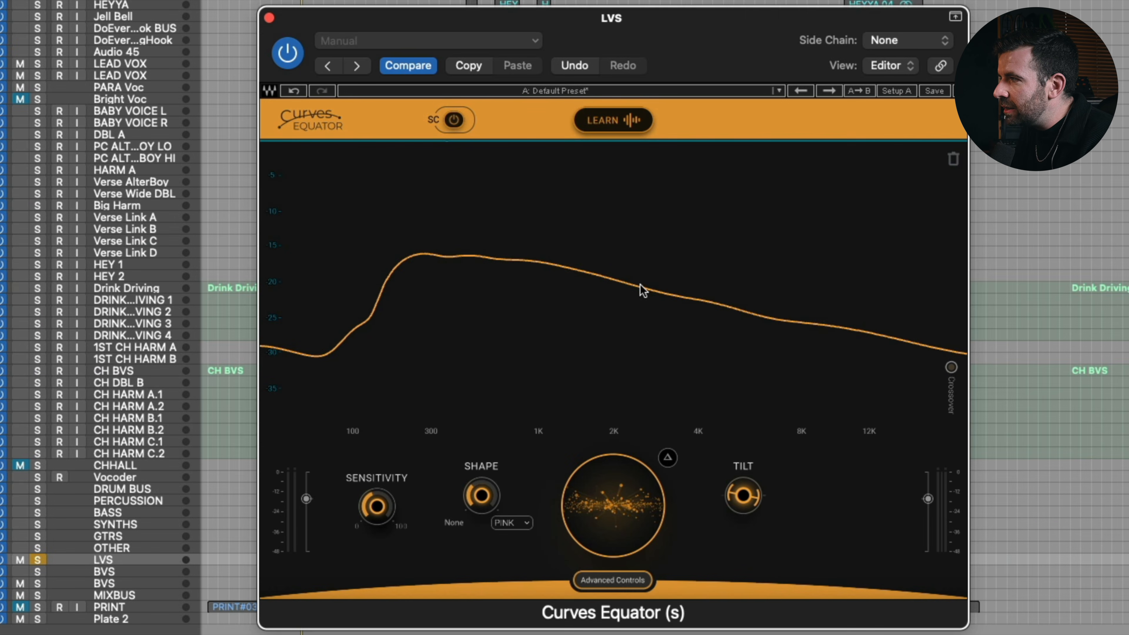
pyautogui.moveTo(641, 287)
pyautogui.moveTo(640, 286); pyautogui.dragTo(625, 355)
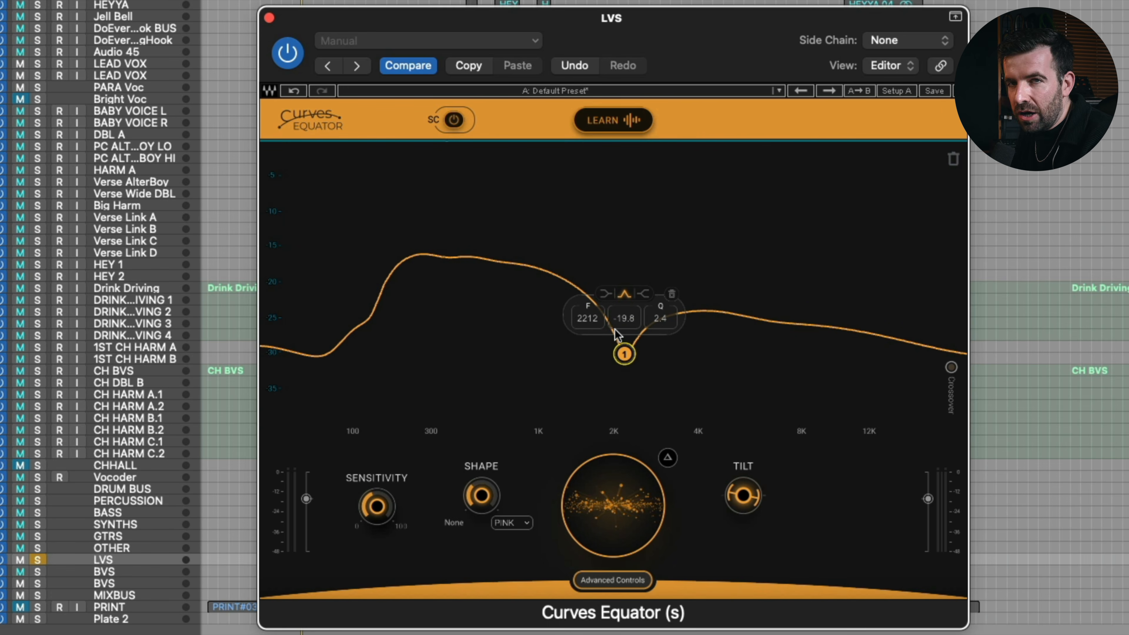
pyautogui.press('space')
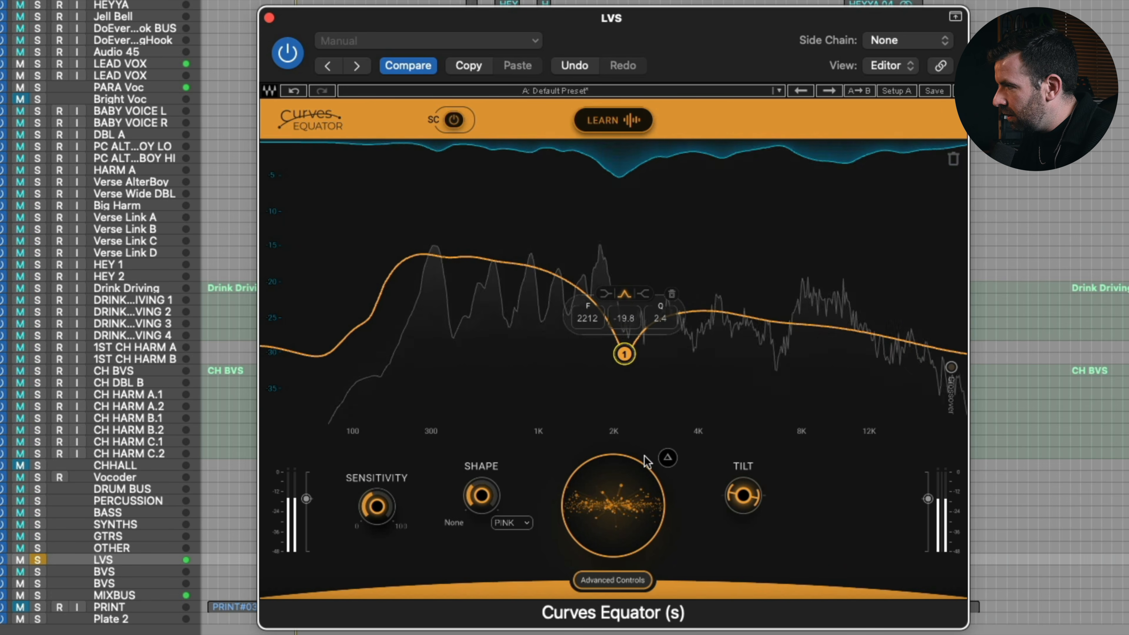
pyautogui.moveTo(629, 361)
pyautogui.mouseDown()
pyautogui.moveTo(632, 417)
pyautogui.moveTo(645, 412)
pyautogui.moveTo(643, 364)
pyautogui.mouseUp()
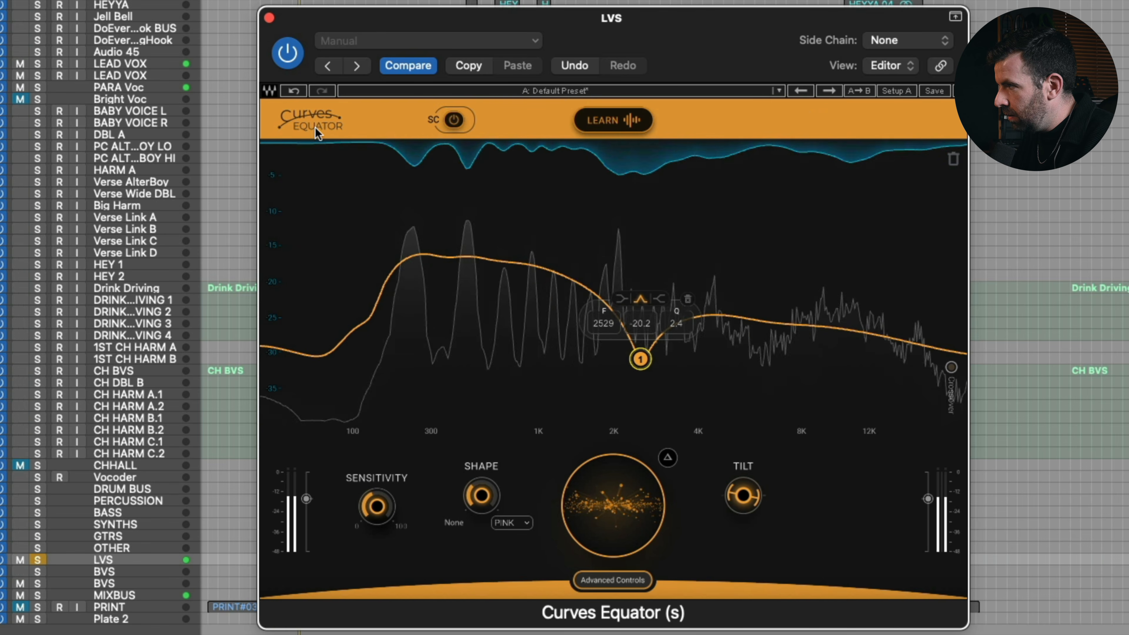
# Step: Check the node's effect against bypass and ease it to about 2485 Hz with -14.8 gain
pyautogui.click(288, 54)
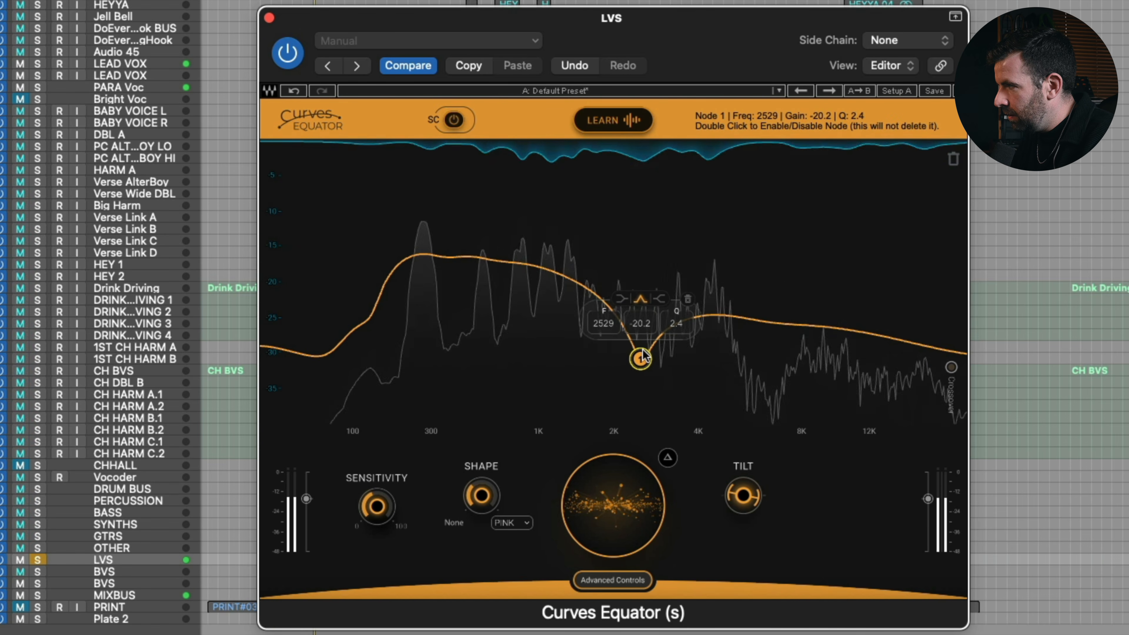
pyautogui.moveTo(643, 342); pyautogui.dragTo(640, 335)
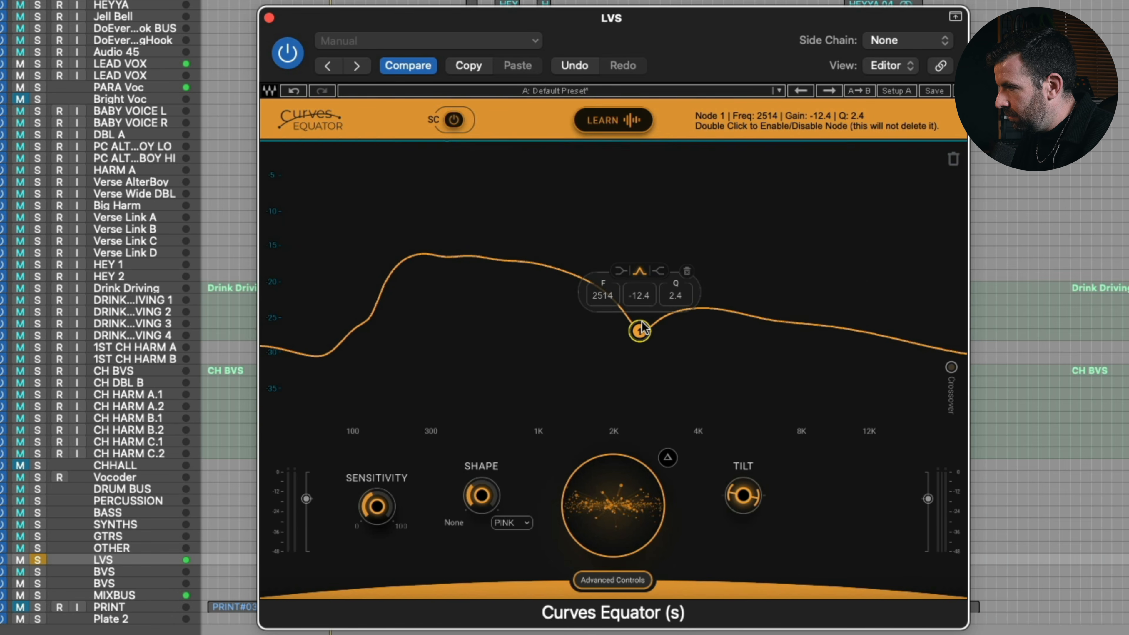
pyautogui.moveTo(639, 338); pyautogui.dragTo(639, 340)
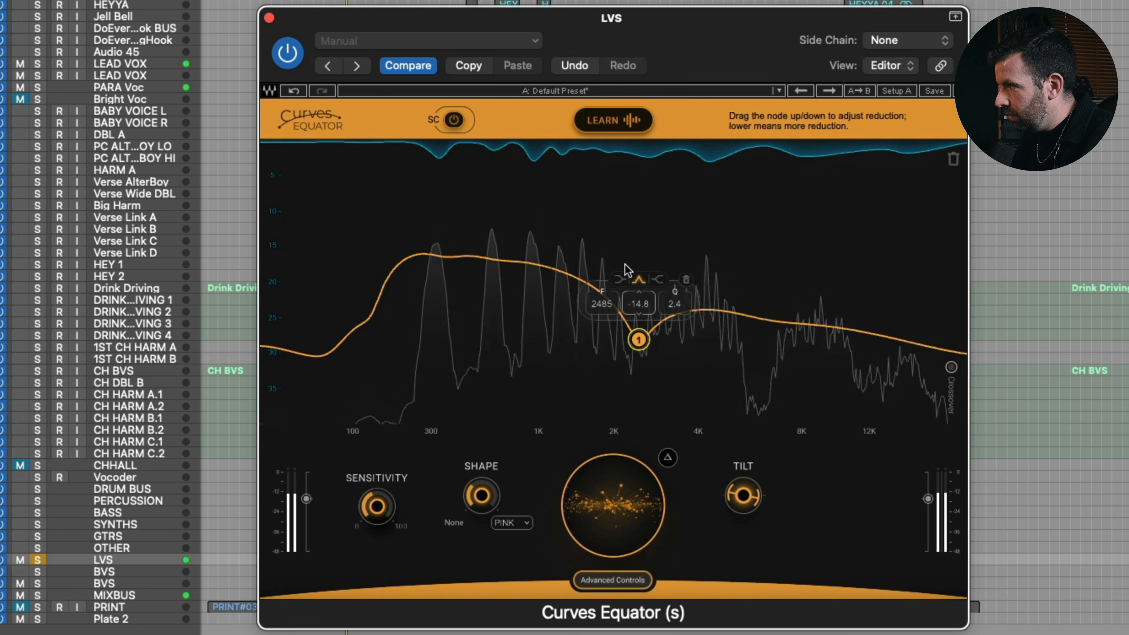
# Step: Listen to only what Equator is removing, and compare the vocal with the plug-in bypassed and active
pyautogui.click(287, 51)
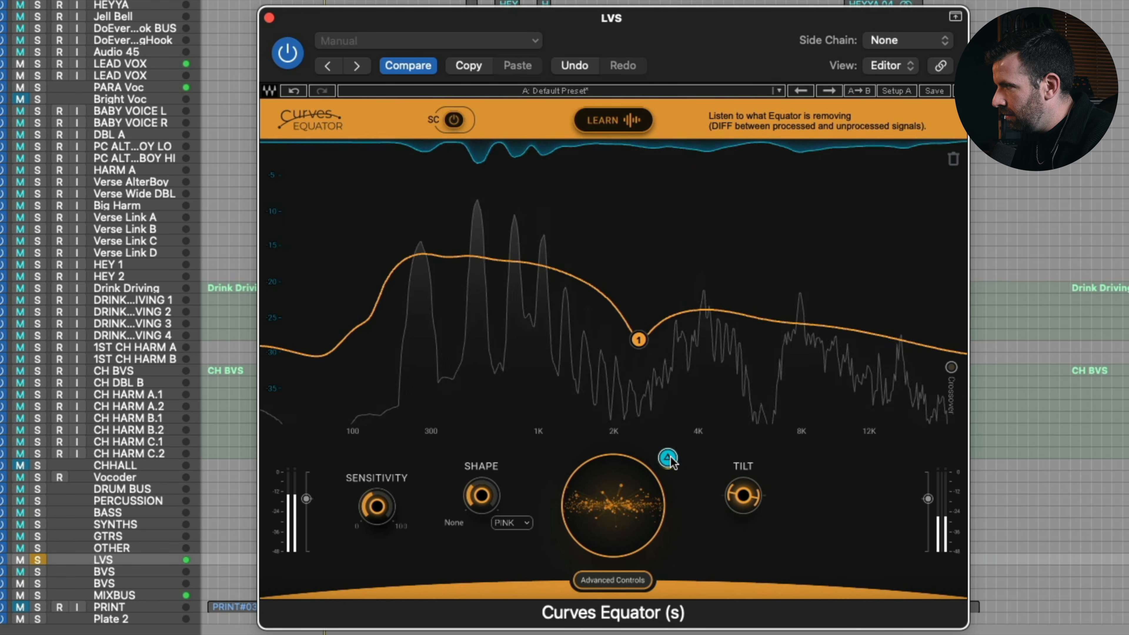
pyautogui.click(671, 457)
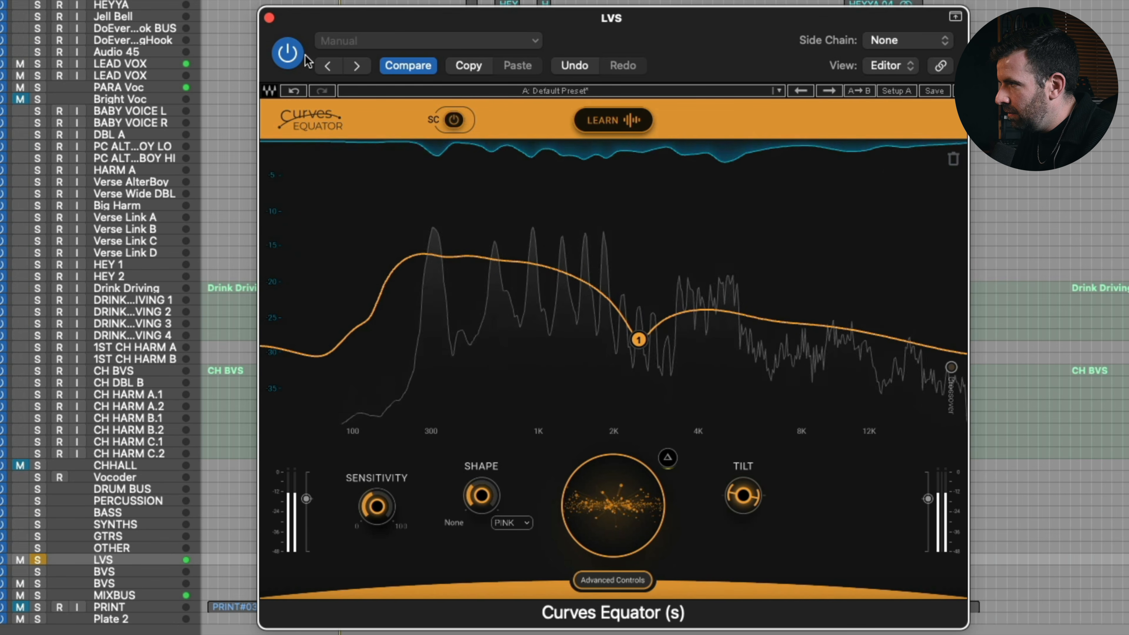
pyautogui.click(290, 55)
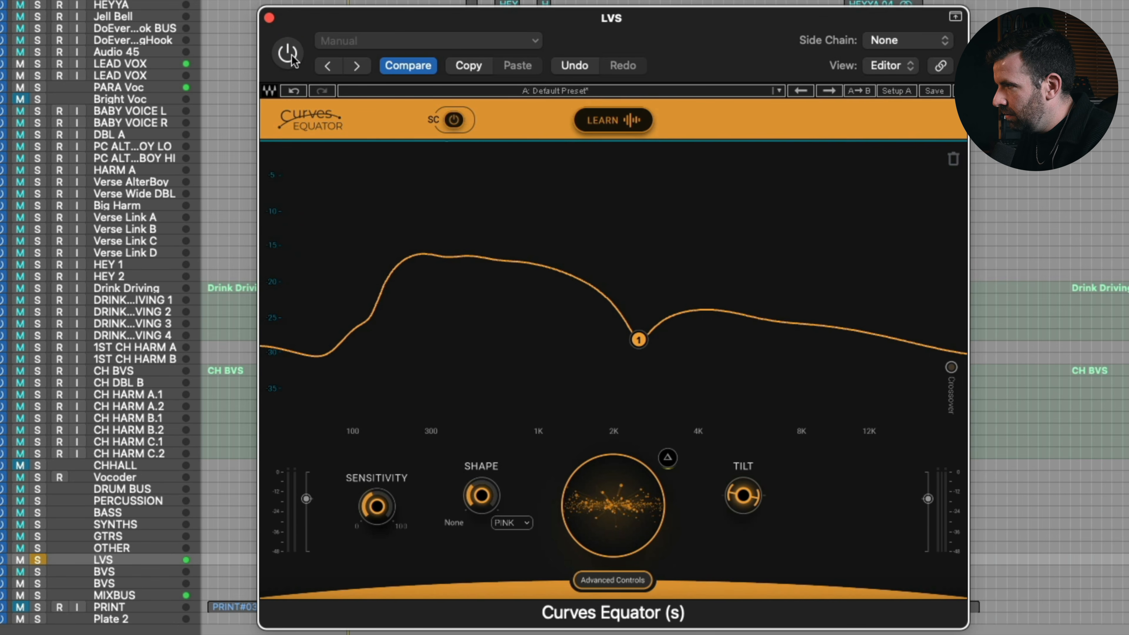
pyautogui.click(290, 55)
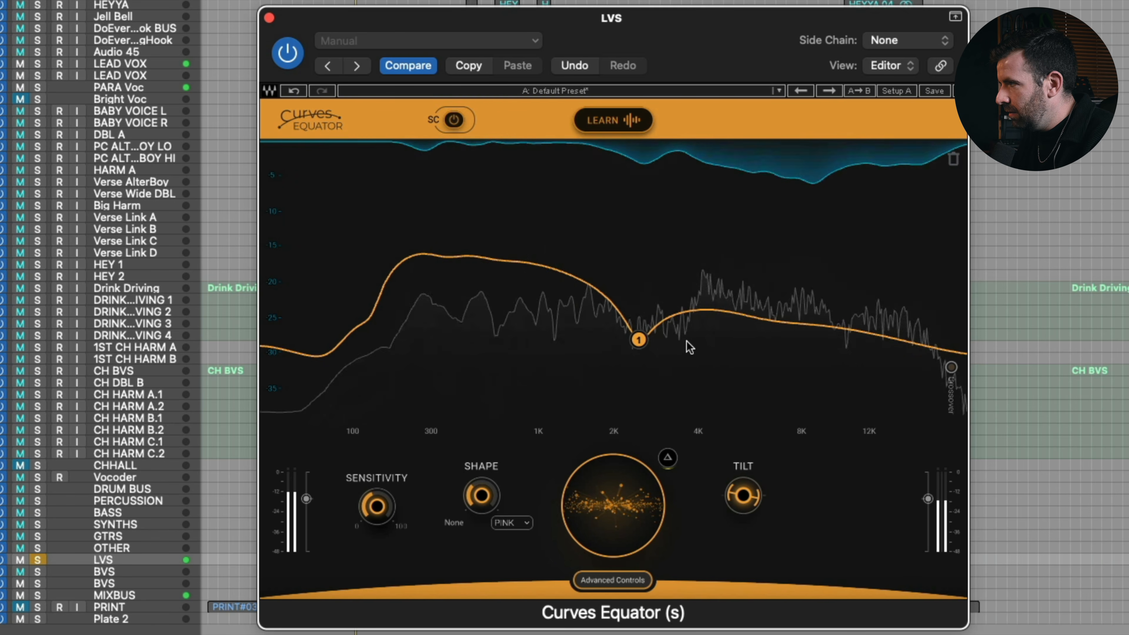
# Step: Show the advanced controls, set the second crossover to about 1 kHz and the first to just below 160 Hz
pyautogui.moveTo(639, 340)
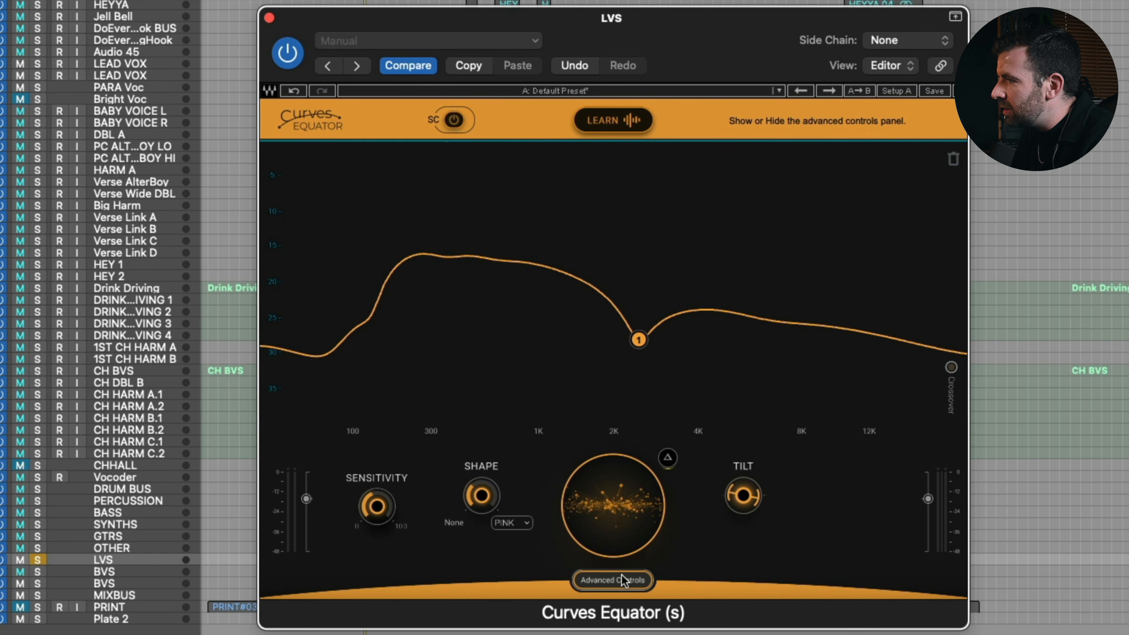
pyautogui.click(622, 578)
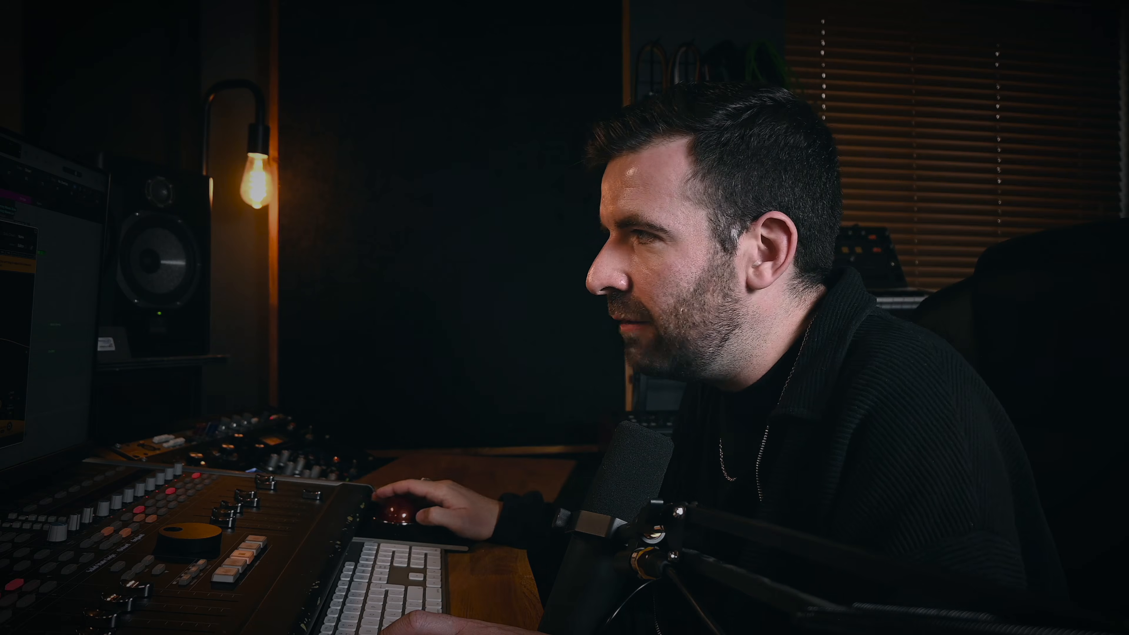
pyautogui.moveTo(434, 219); pyautogui.dragTo(379, 219)
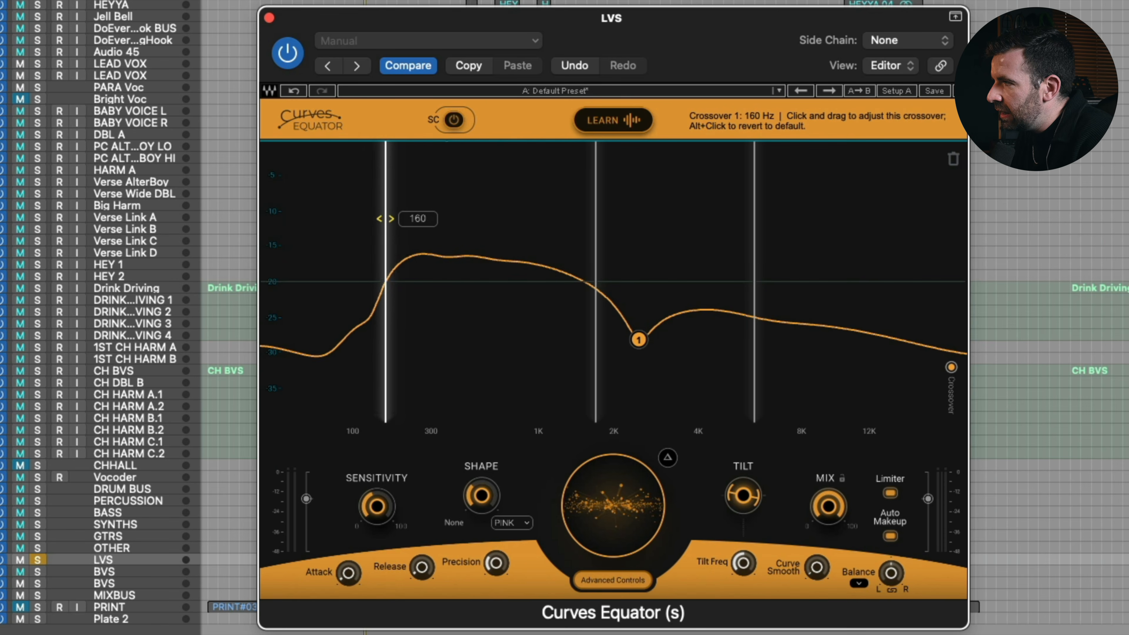
pyautogui.moveTo(589, 231); pyautogui.dragTo(537, 232)
pyautogui.moveTo(381, 231); pyautogui.dragTo(377, 231)
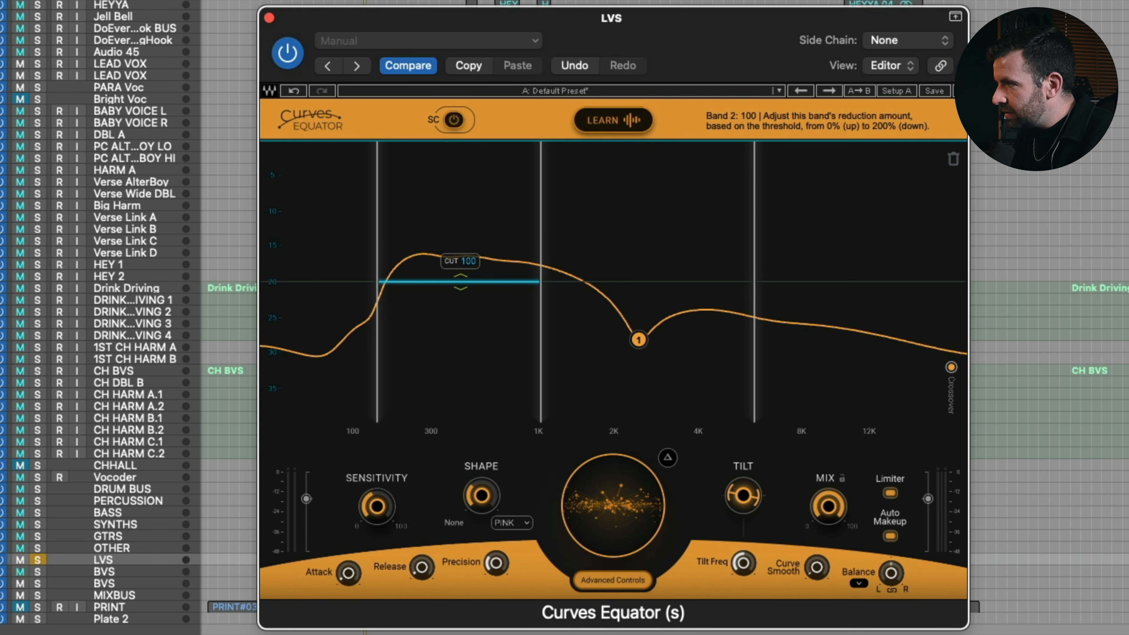
# Step: Lower band 2's reduction well below 100 and raise band 3's reduction moderately above 100, keeping the third crossover near its position
pyautogui.moveTo(460, 277); pyautogui.dragTo(460, 193)
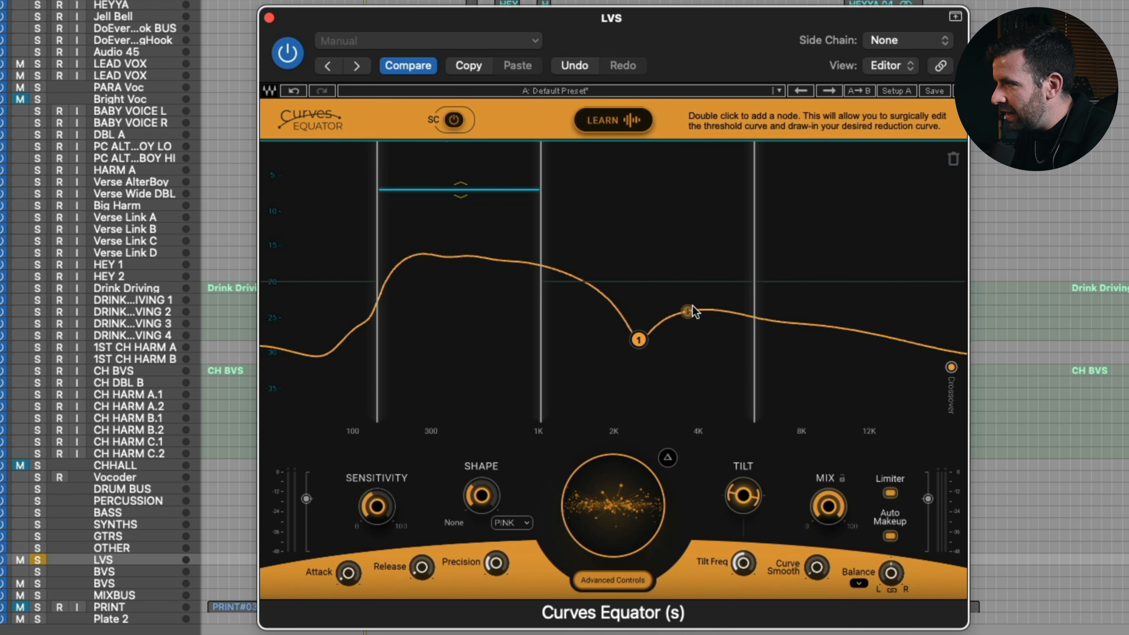
pyautogui.moveTo(755, 219)
pyautogui.mouseDown()
pyautogui.moveTo(800, 219)
pyautogui.moveTo(752, 218)
pyautogui.mouseUp()
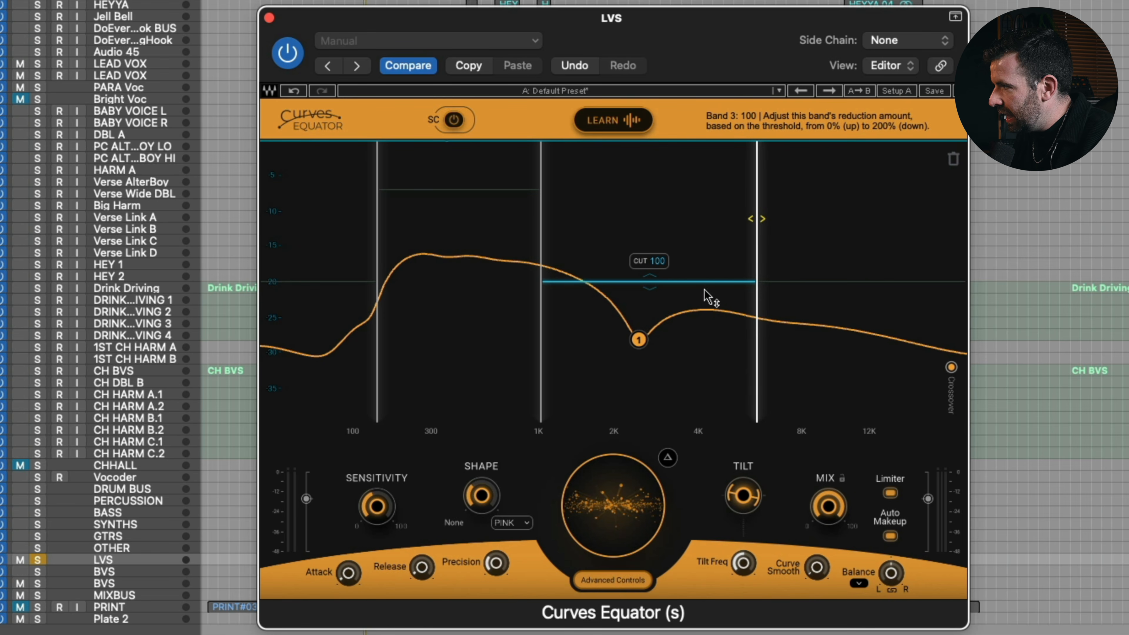
pyautogui.moveTo(650, 282); pyautogui.dragTo(650, 310)
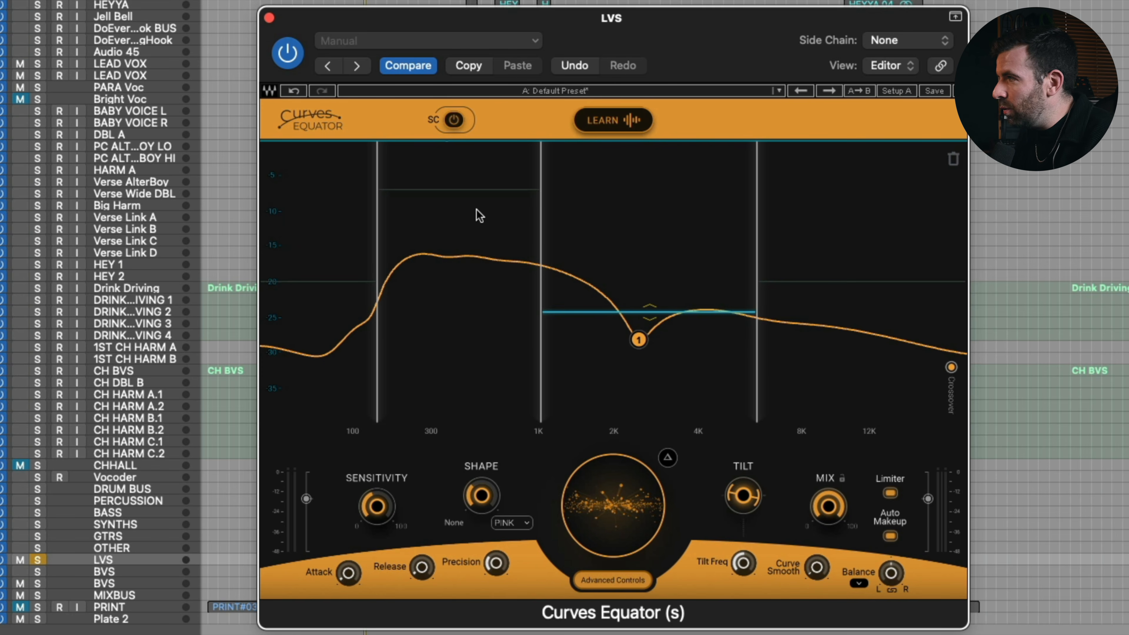
# Step: Reduce band 2's cut further during playback and compare the vocal with Equator bypassed and active
pyautogui.press('space')
pyautogui.moveTo(477, 195); pyautogui.dragTo(478, 168)
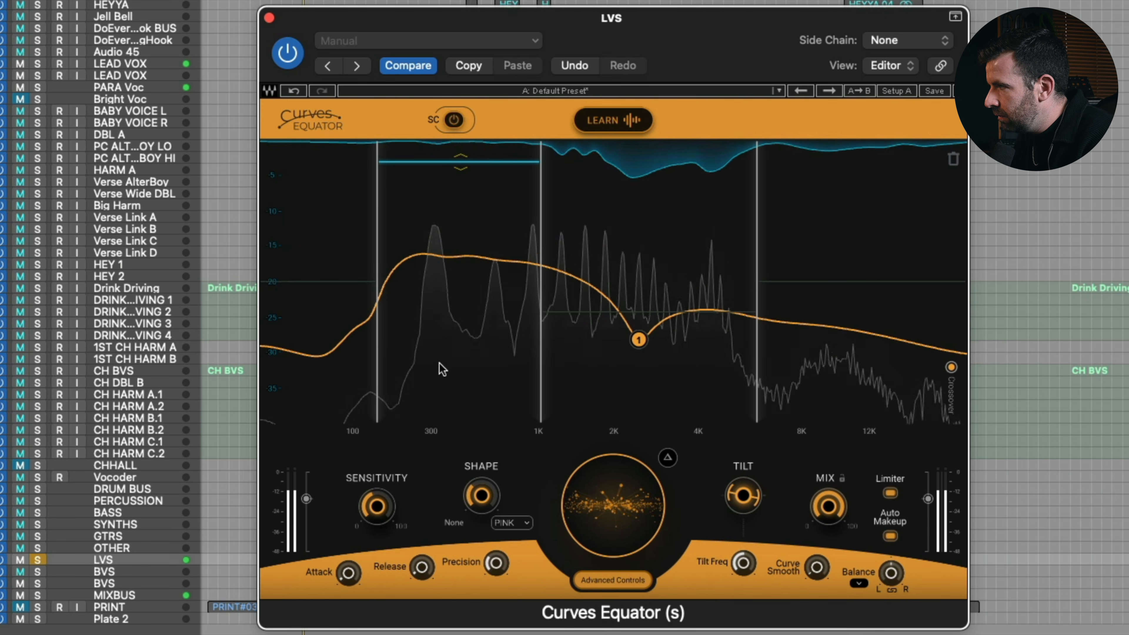
pyautogui.click(284, 52)
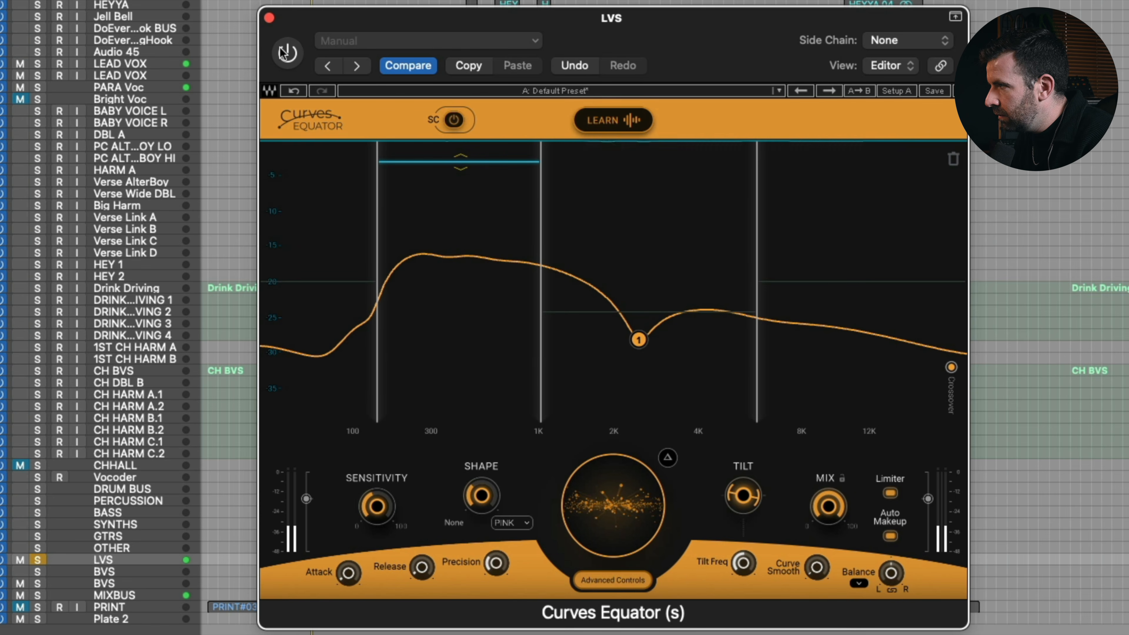
pyautogui.click(285, 52)
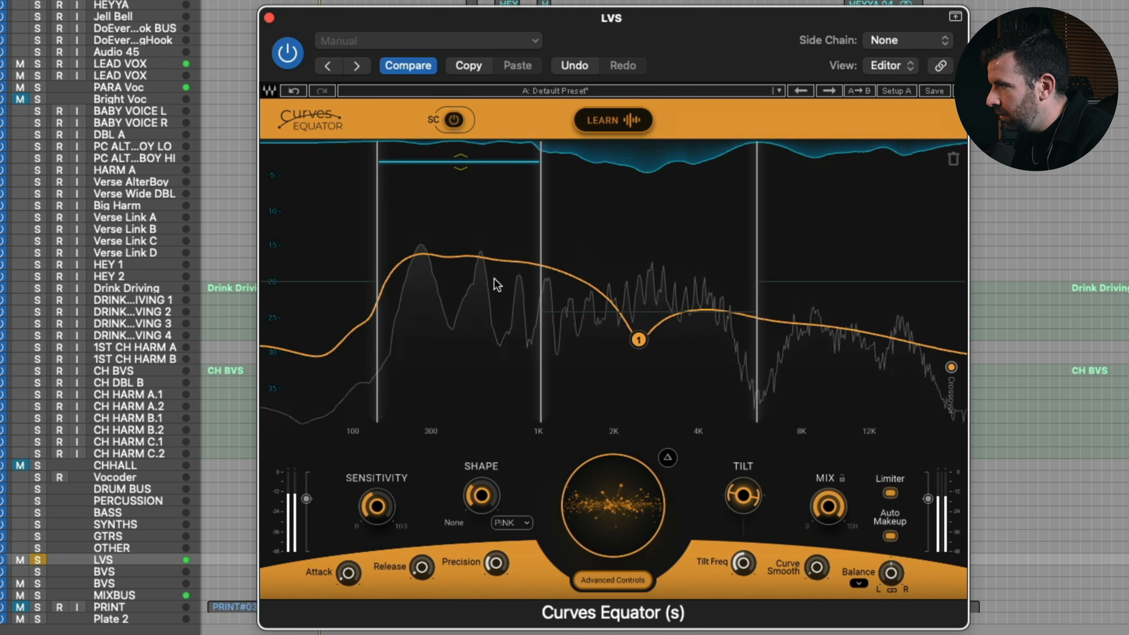
# Step: Raise band 3's reduction to 128 and compare the full mix with Equator bypassed and active
pyautogui.moveTo(653, 312); pyautogui.dragTo(652, 329)
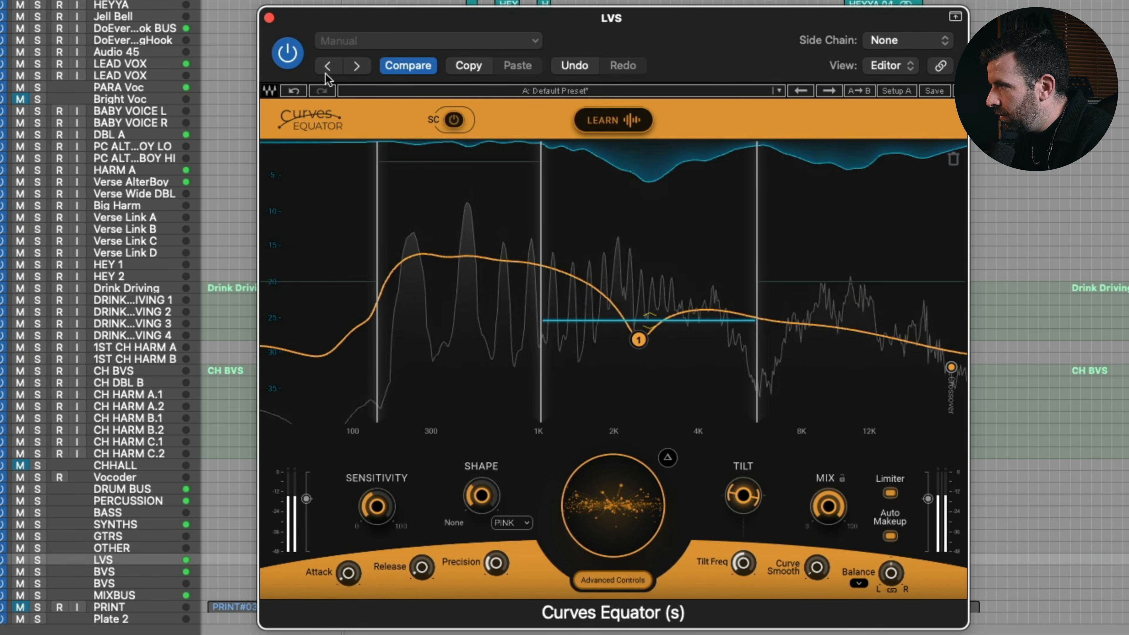
pyautogui.click(288, 54)
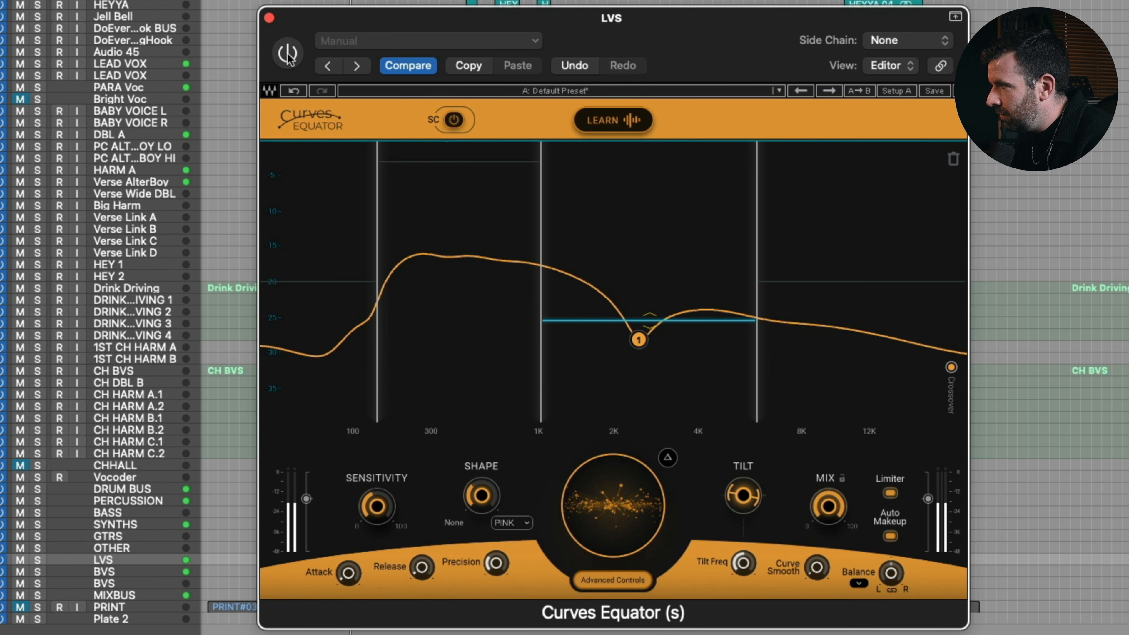
pyautogui.click(288, 53)
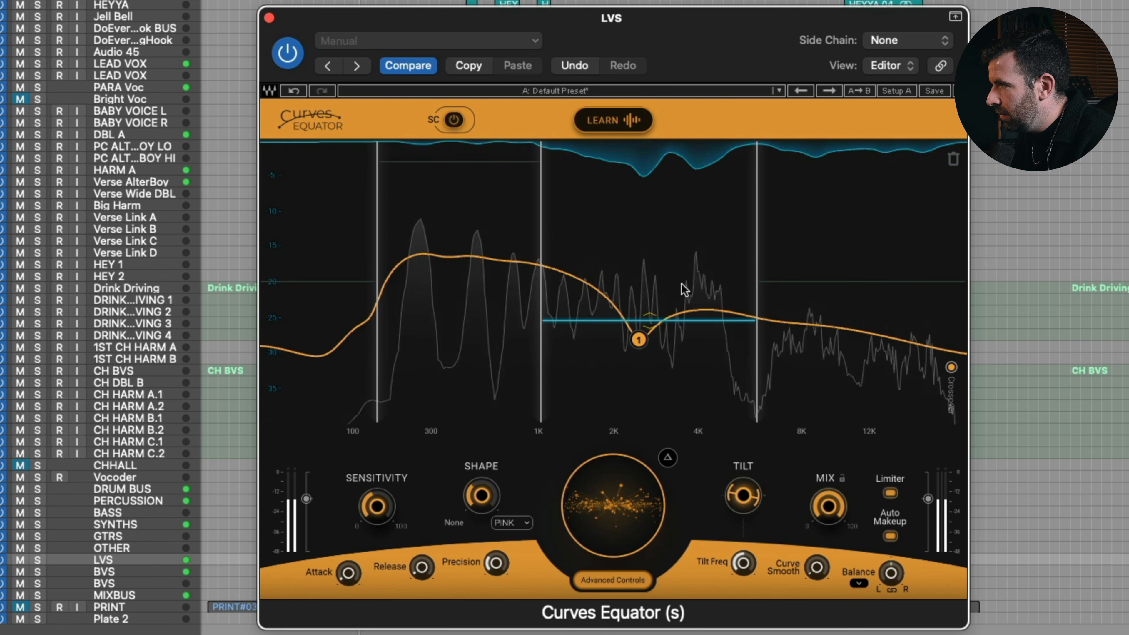
# Step: Audition band 3 at the extreme 200 reduction, bring it back to 128, and settle it slightly above that
pyautogui.moveTo(687, 322)
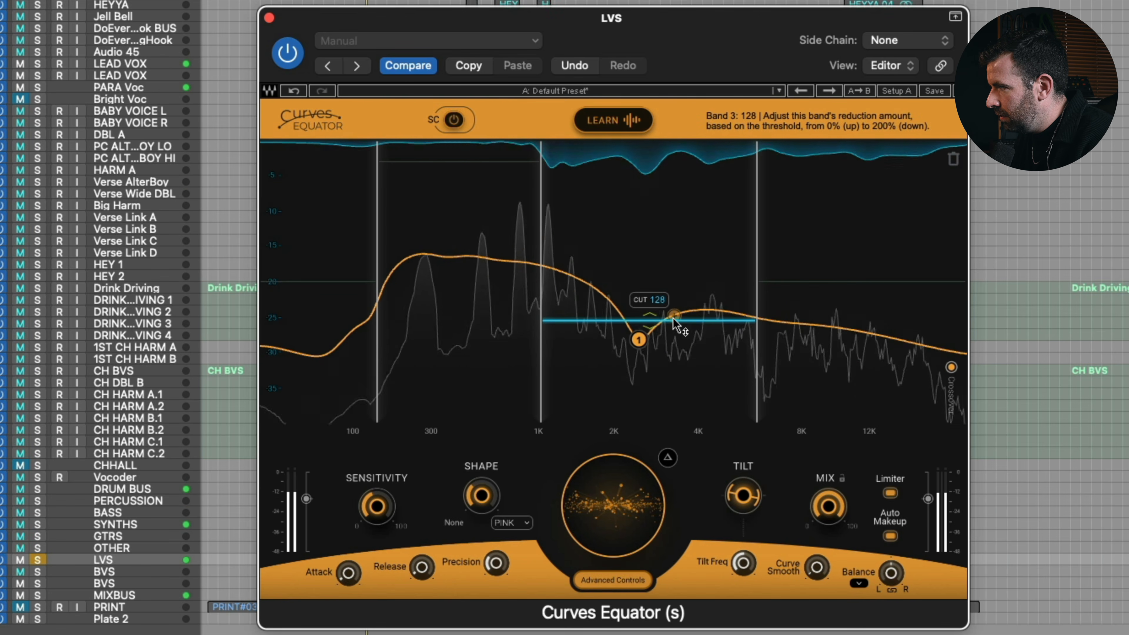
pyautogui.moveTo(686, 320); pyautogui.dragTo(649, 321)
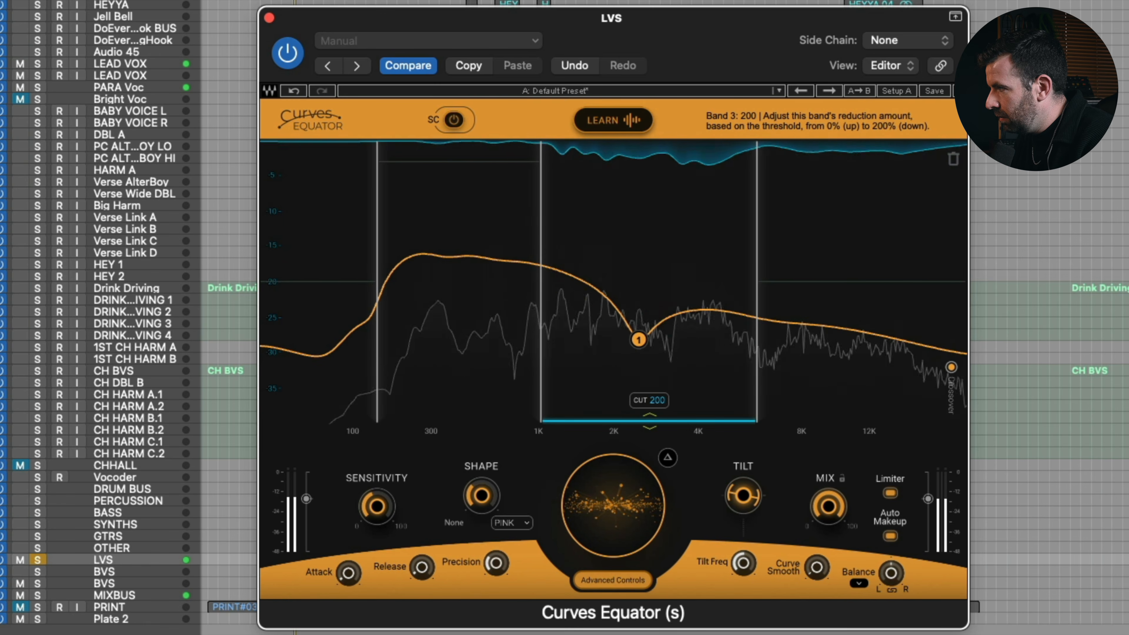
pyautogui.moveTo(650, 420); pyautogui.dragTo(650, 381)
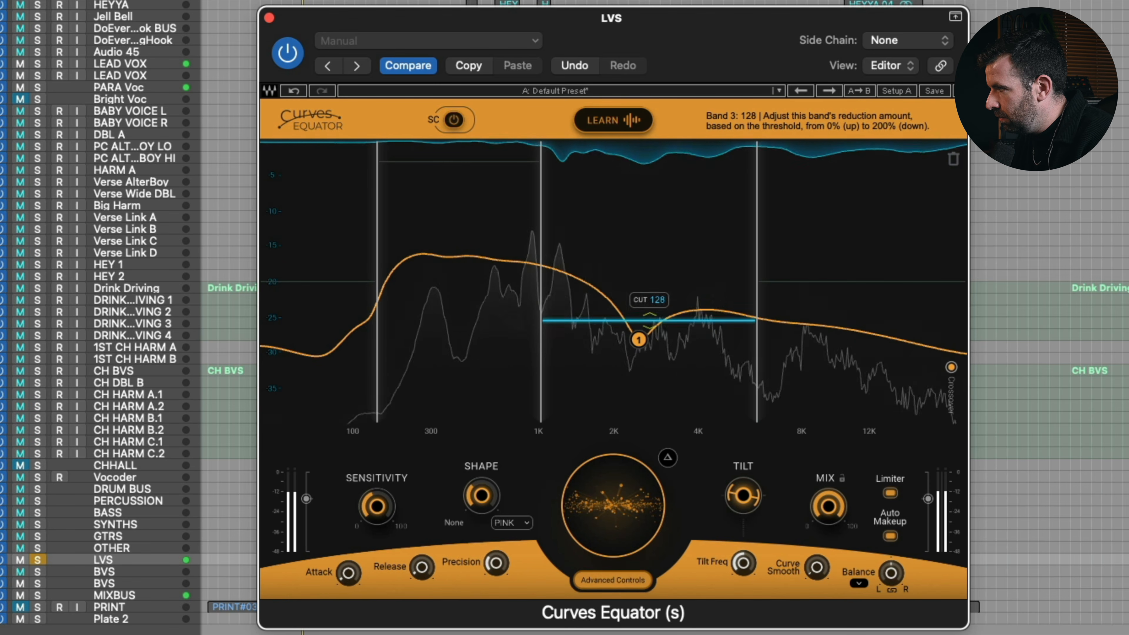
pyautogui.moveTo(650, 317); pyautogui.dragTo(649, 332)
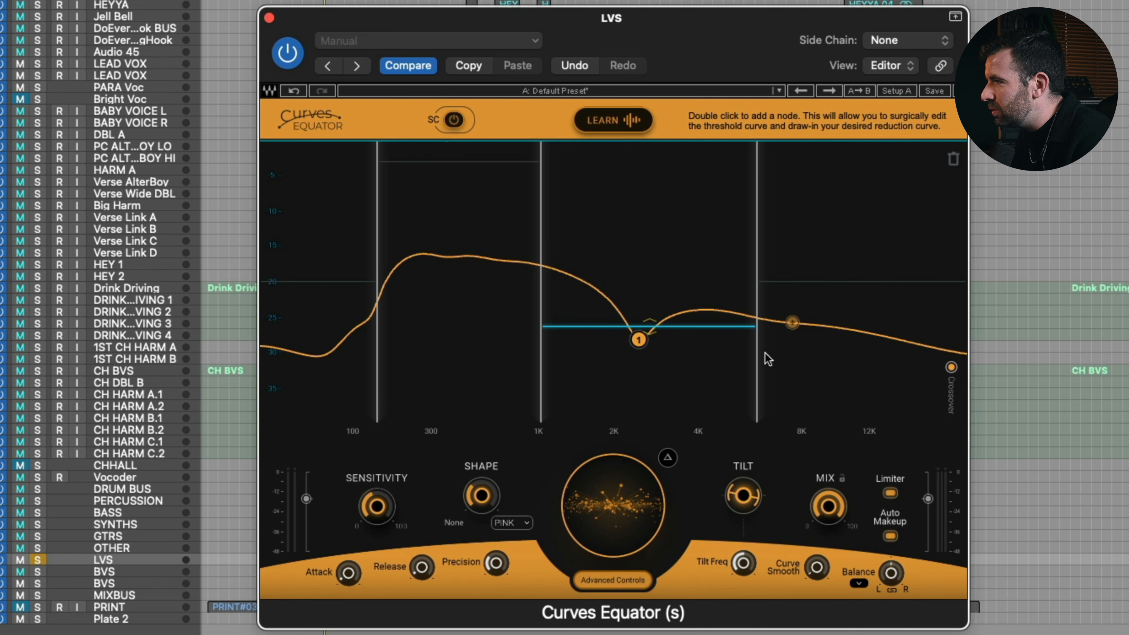
# Step: Add a second node as a high shelf at about 6753 Hz with -5.4 gain and Q 1.7, and listen to what Equator is removing
pyautogui.click(611, 570)
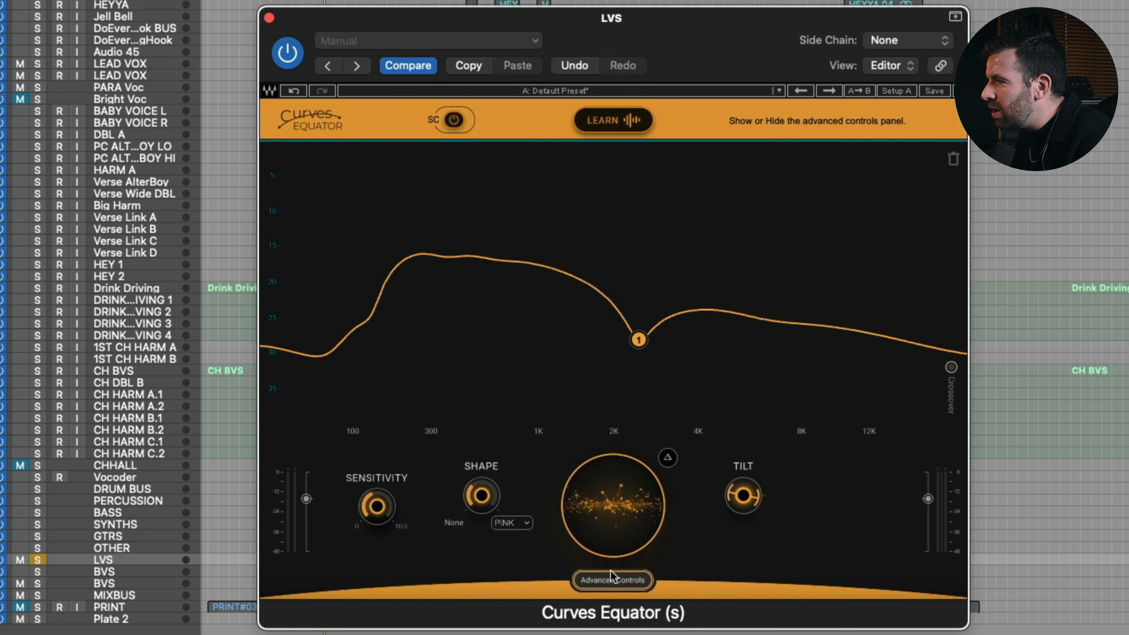
pyautogui.doubleClick(817, 327)
pyautogui.moveTo(819, 327); pyautogui.dragTo(779, 338)
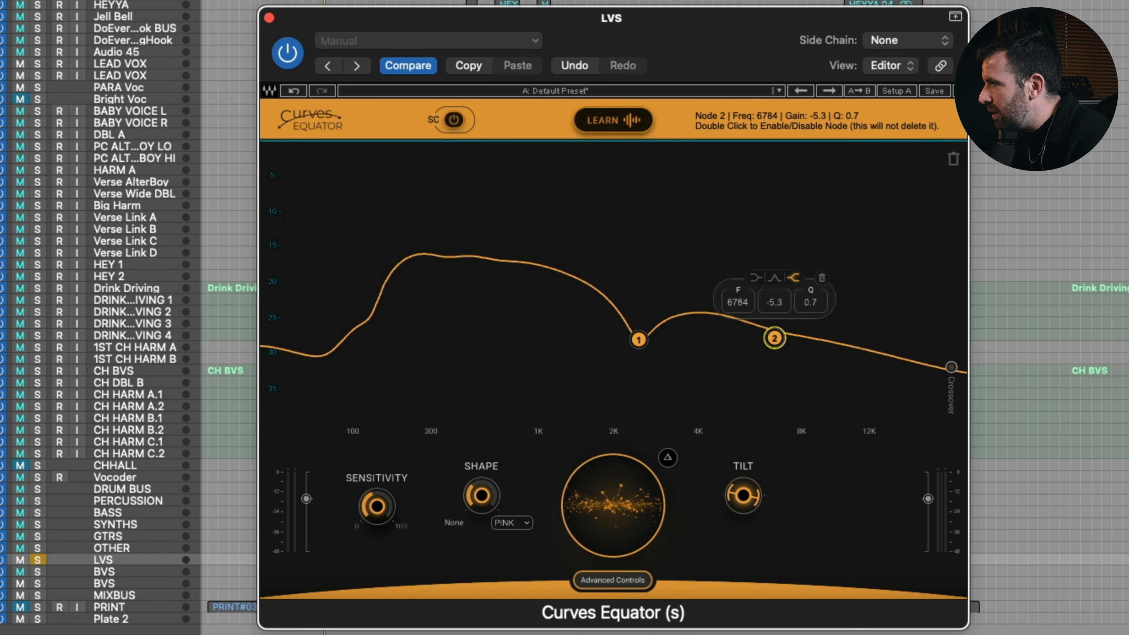
pyautogui.moveTo(776, 338); pyautogui.dragTo(775, 339)
pyautogui.moveTo(811, 303); pyautogui.dragTo(815, 302)
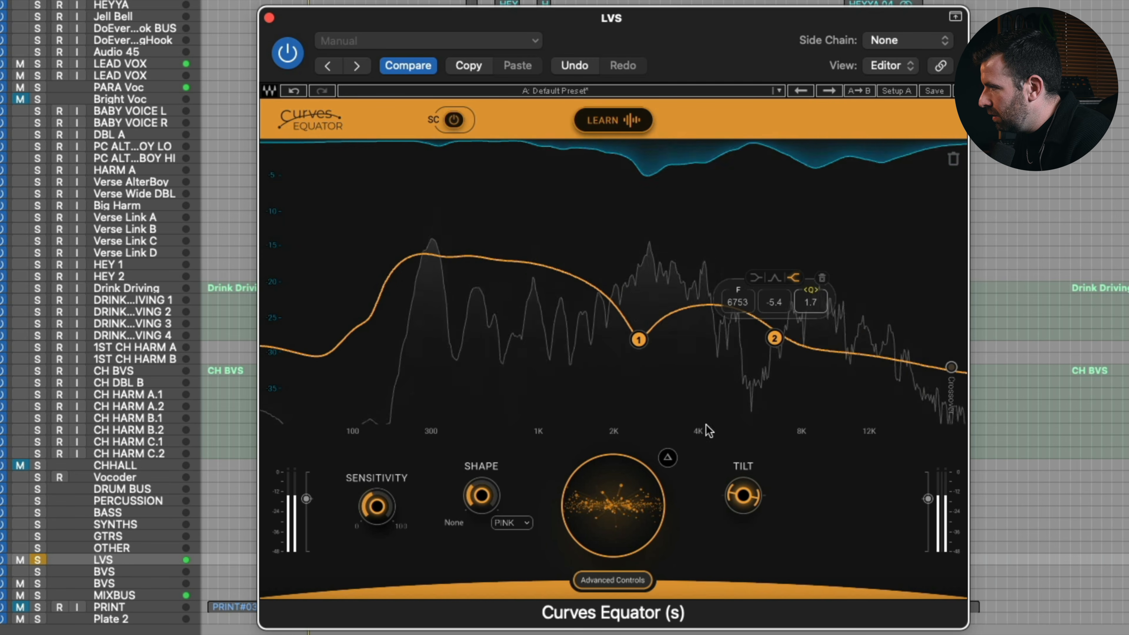
pyautogui.click(670, 457)
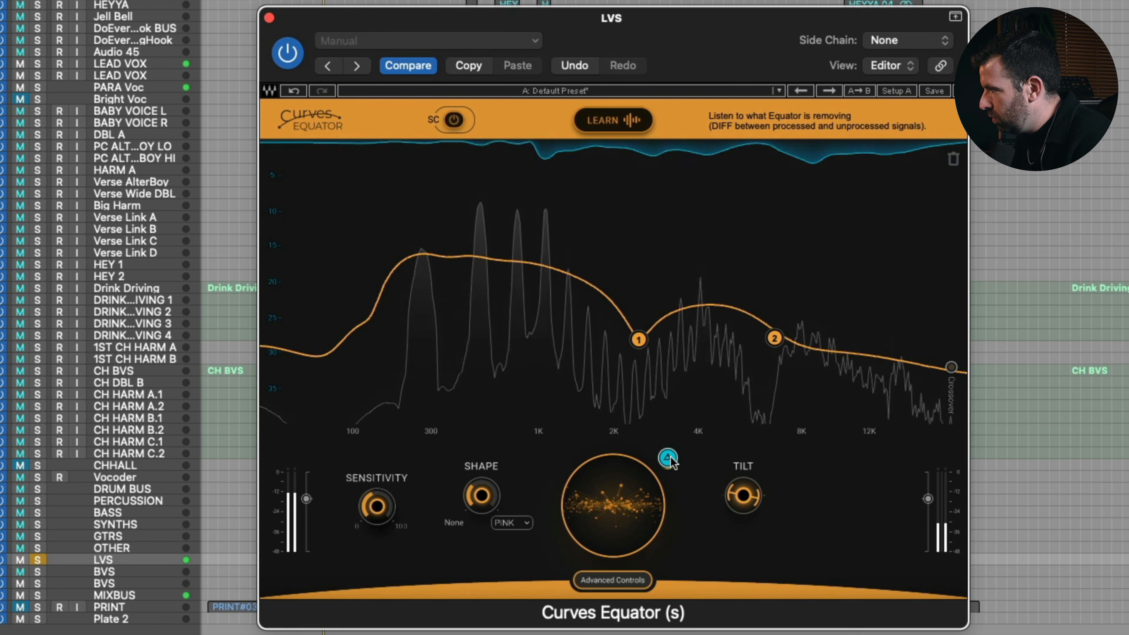
pyautogui.click(668, 457)
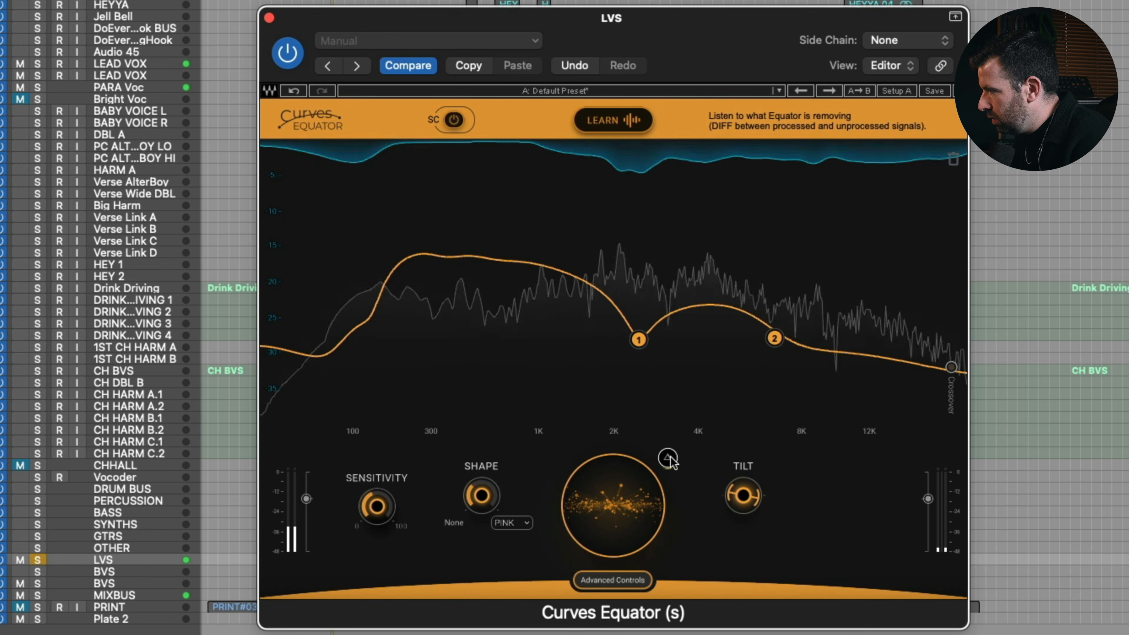
# Step: Raise the reduction of band 4, above the third crossover, moderately above 100 and hide the advanced controls
pyautogui.click(619, 584)
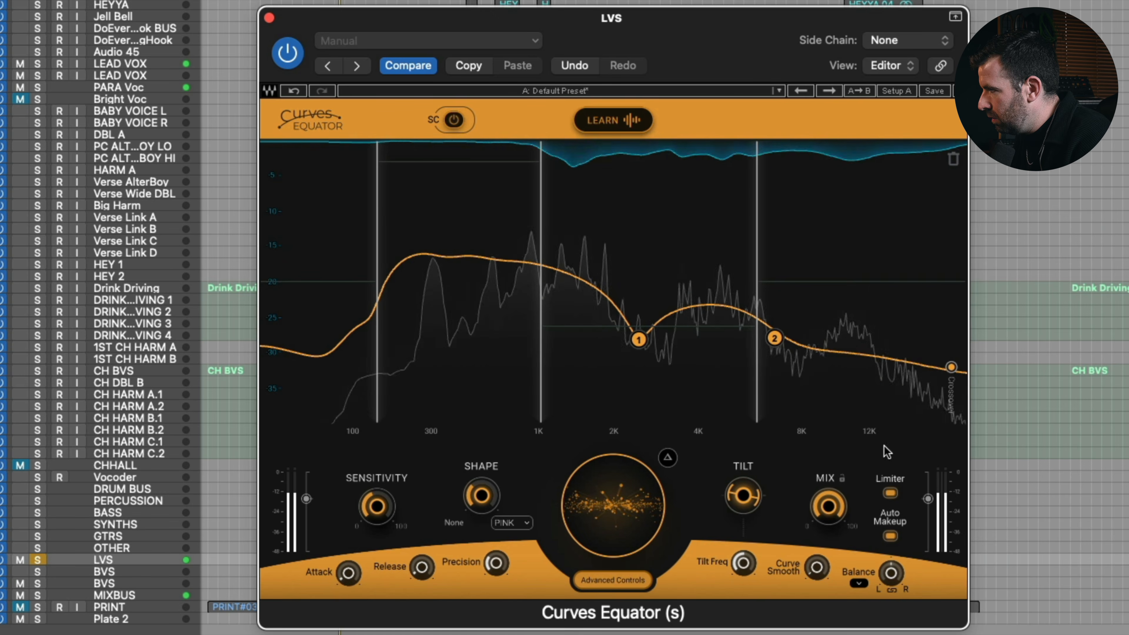
pyautogui.moveTo(863, 298)
pyautogui.mouseDown()
pyautogui.moveTo(863, 337)
pyautogui.moveTo(863, 312)
pyautogui.mouseUp()
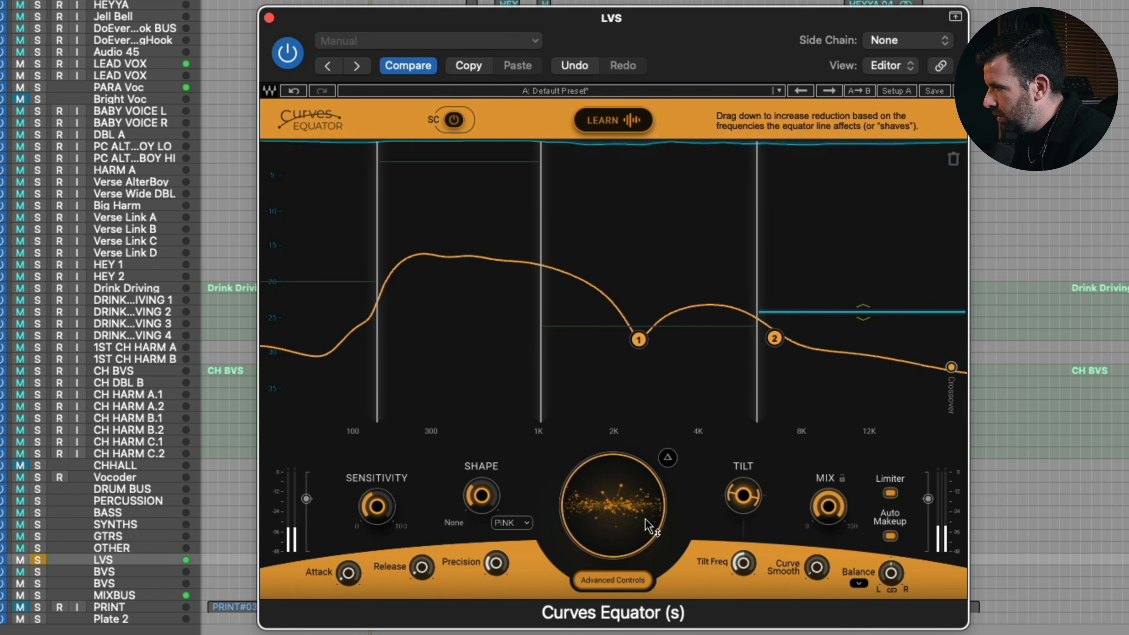
pyautogui.click(633, 570)
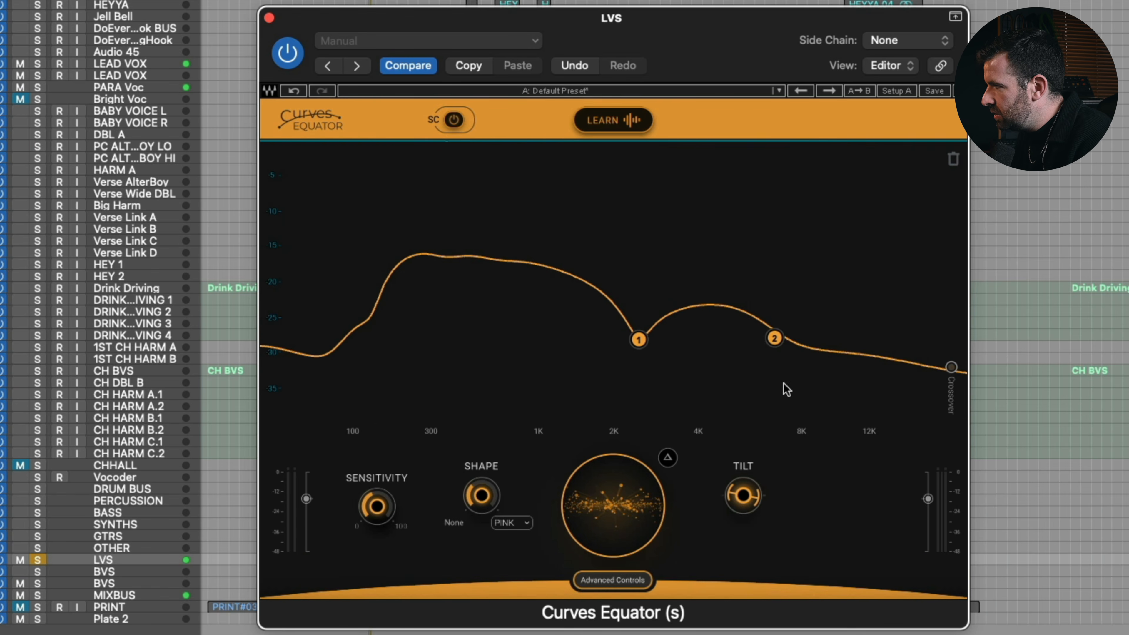
# Step: Change node 2 to a bell filter with Q 2.4 and move it to about 7071 Hz with -8.5 gain
pyautogui.doubleClick(774, 338)
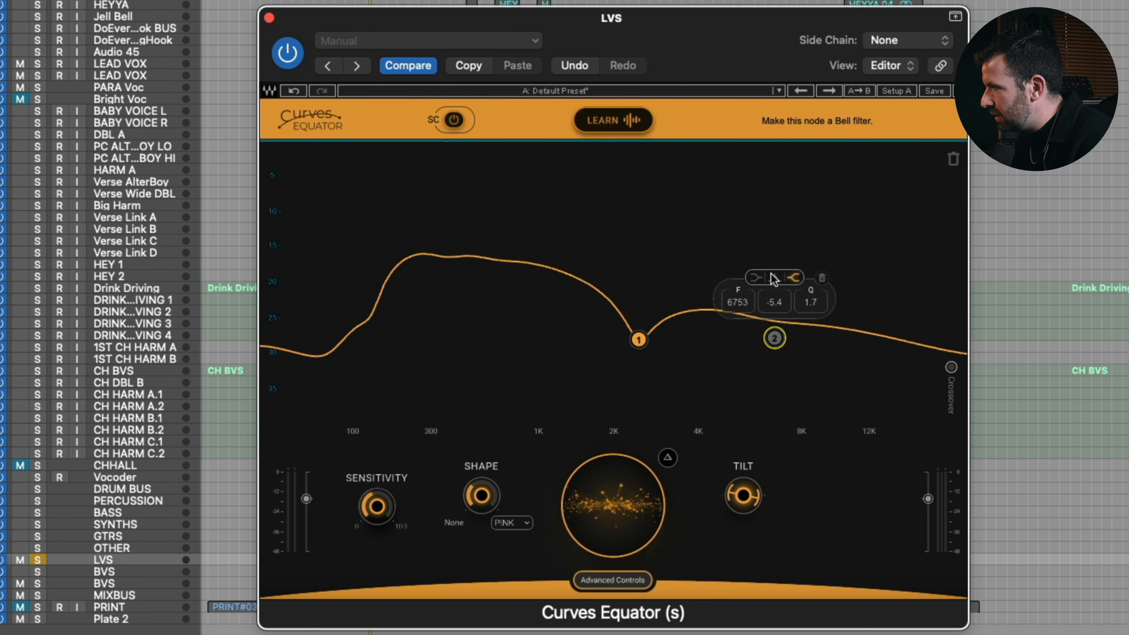
pyautogui.doubleClick(774, 341)
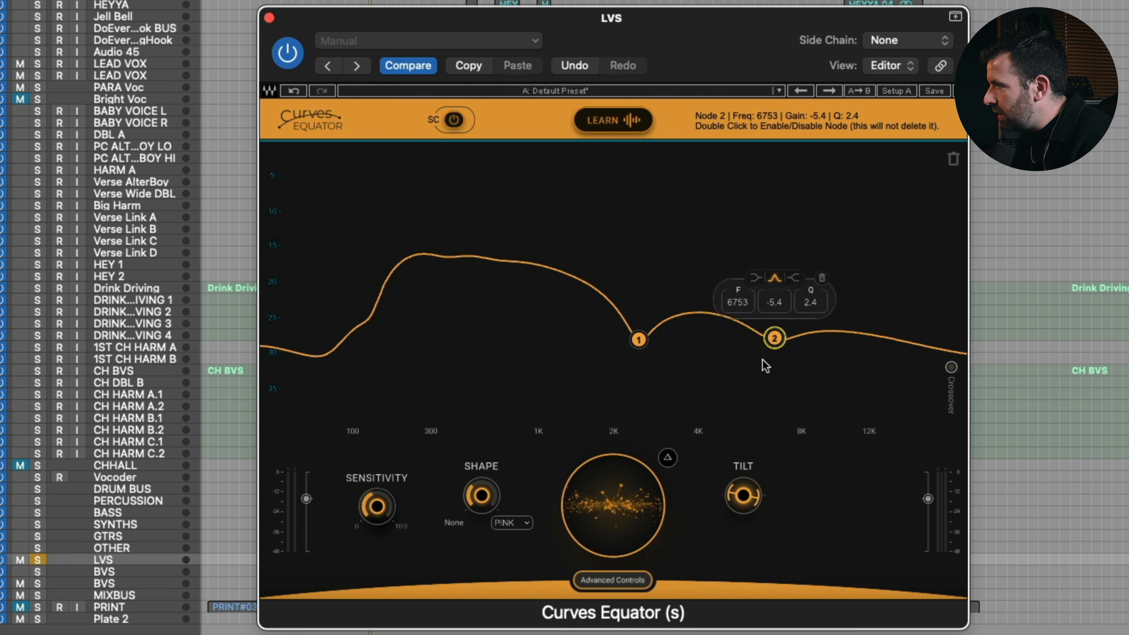
pyautogui.moveTo(774, 339); pyautogui.dragTo(781, 351)
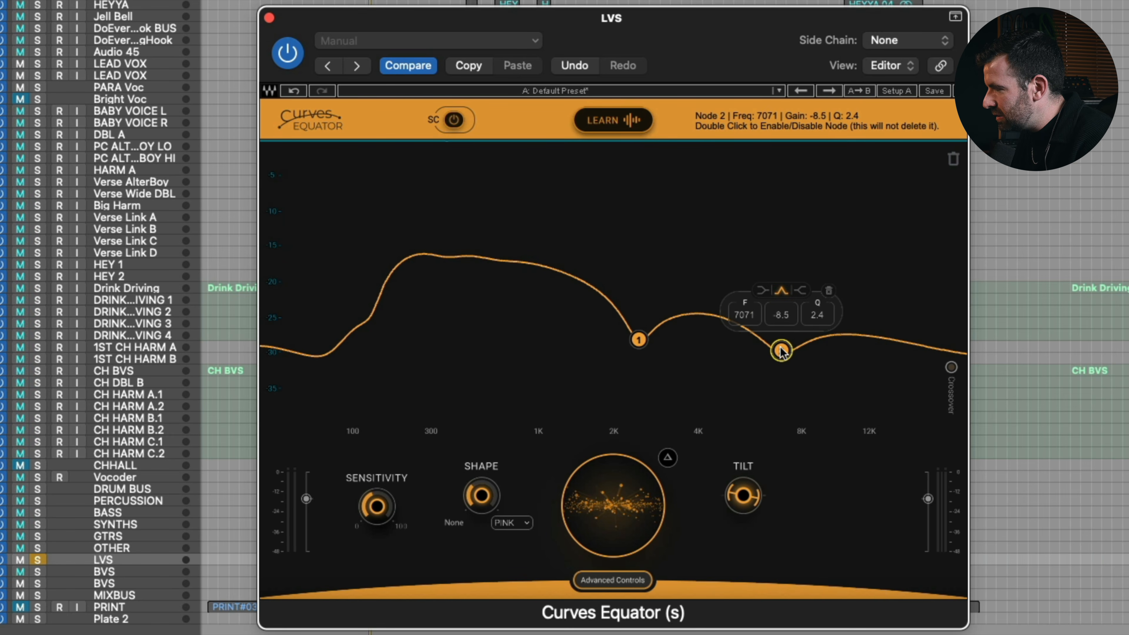
# Step: During playback, narrow node 2 to Q 7.0 at about 8169 Hz and raise band 4's reduction to 132
pyautogui.click(615, 583)
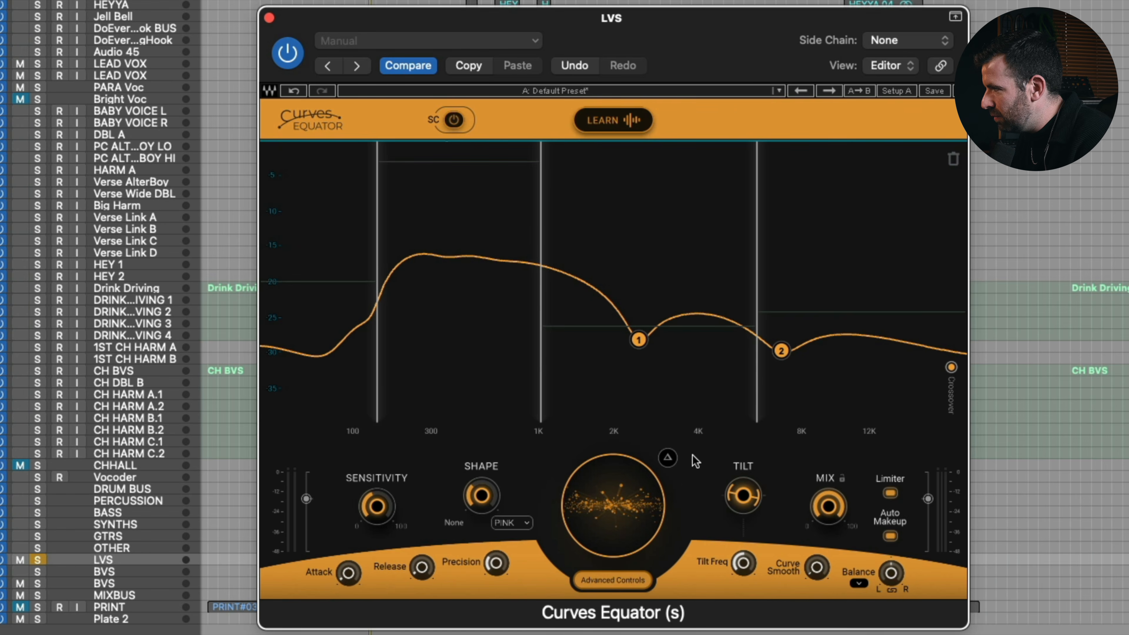
pyautogui.press('space')
pyautogui.moveTo(782, 350); pyautogui.dragTo(808, 354)
pyautogui.moveTo(846, 316); pyautogui.dragTo(871, 316)
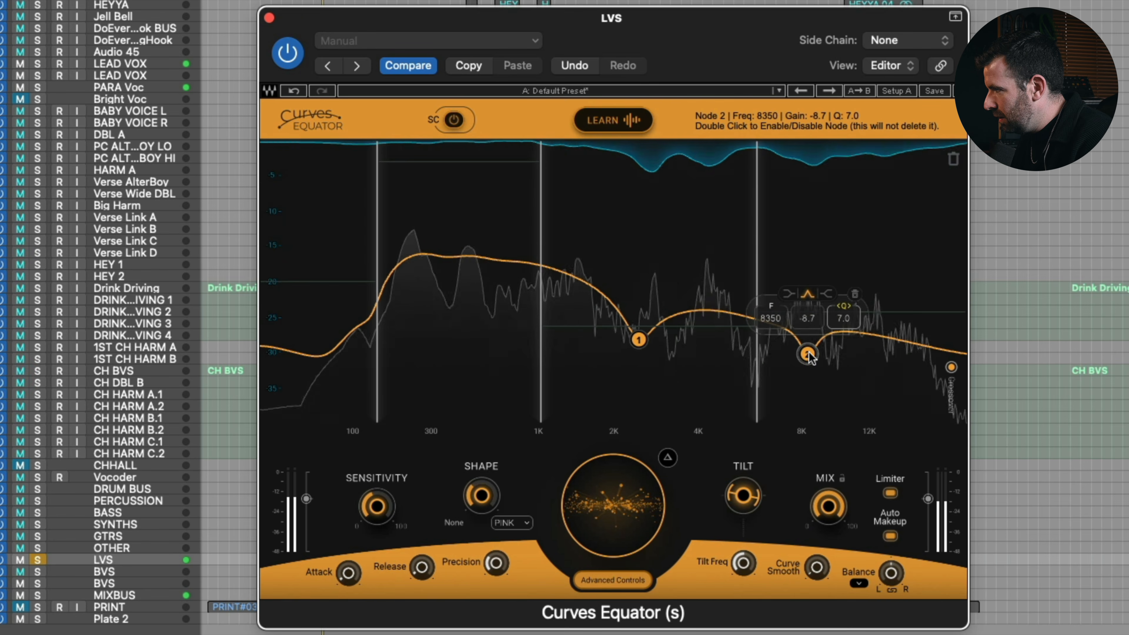
pyautogui.moveTo(809, 356); pyautogui.dragTo(805, 358)
pyautogui.moveTo(889, 312); pyautogui.dragTo(863, 327)
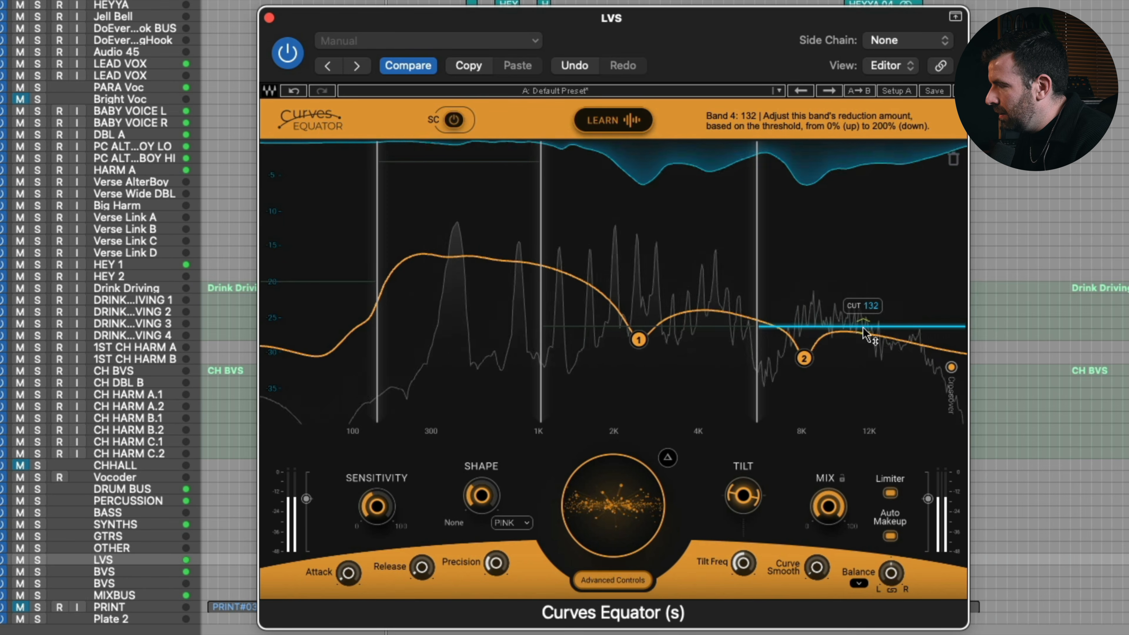
# Step: Compare the vocal with Equator bypassed and active, and ease node 2's gain to -7.6
pyautogui.click(287, 54)
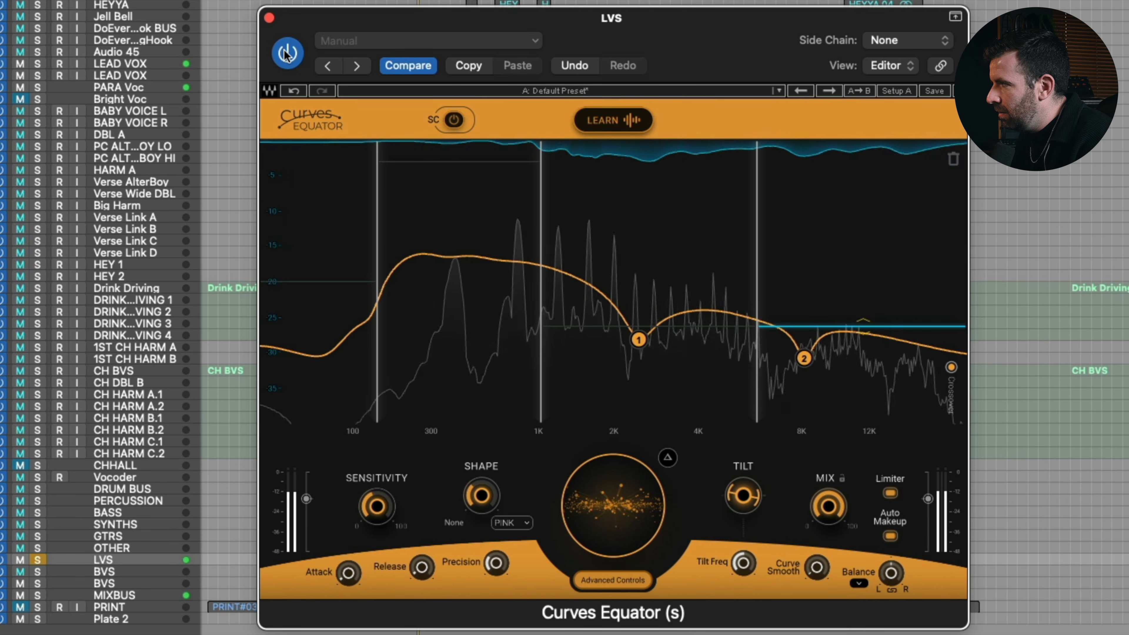
pyautogui.click(287, 54)
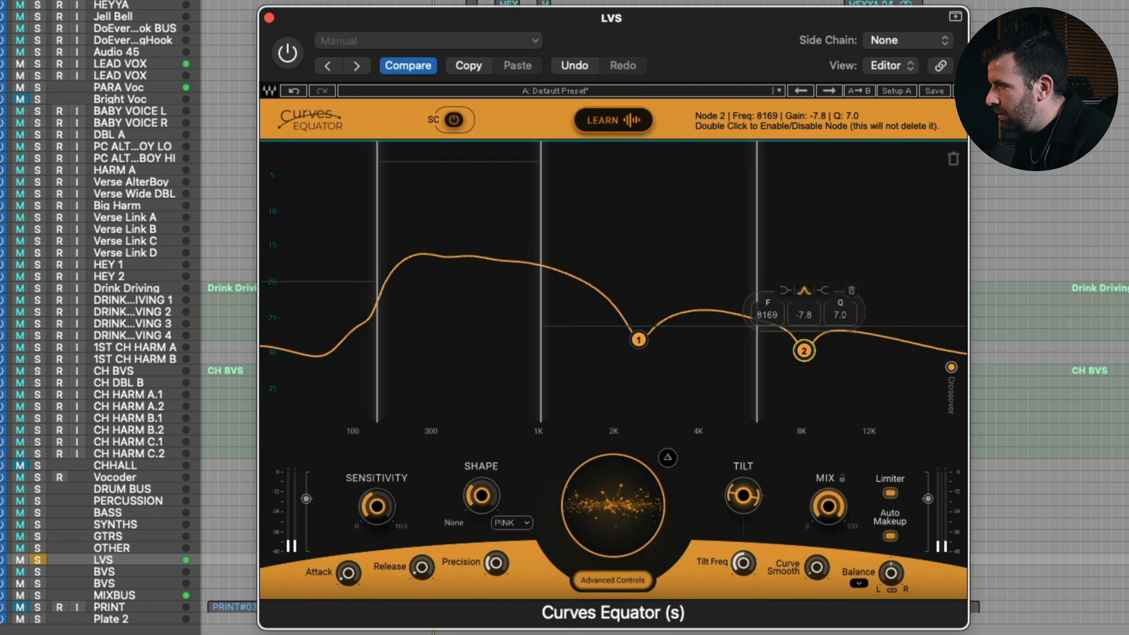
pyautogui.click(287, 52)
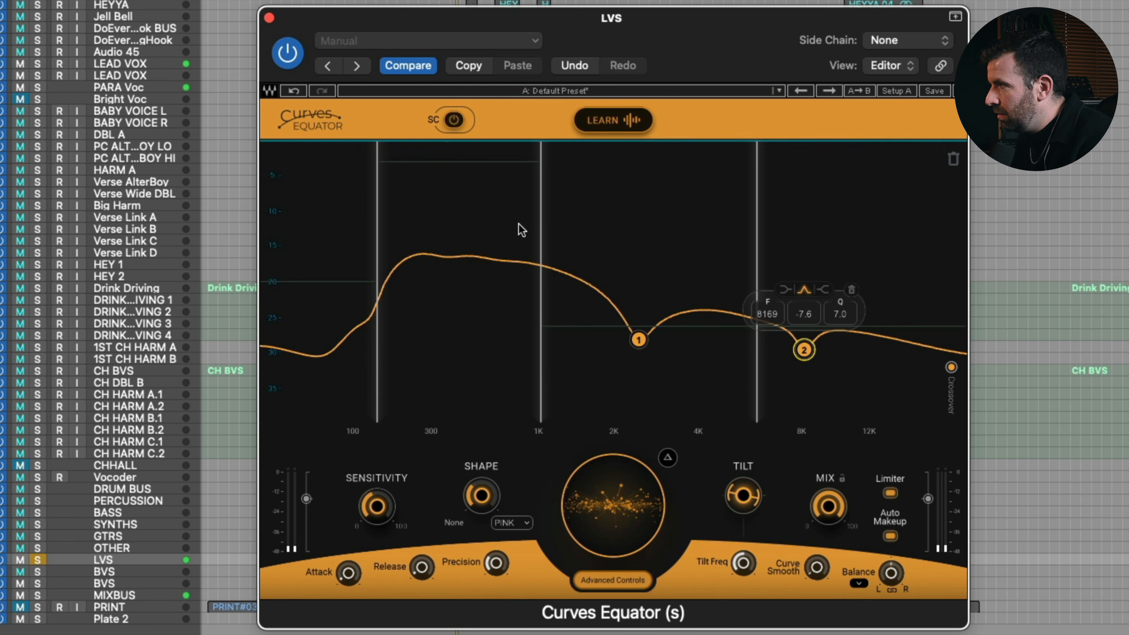
pyautogui.click(287, 53)
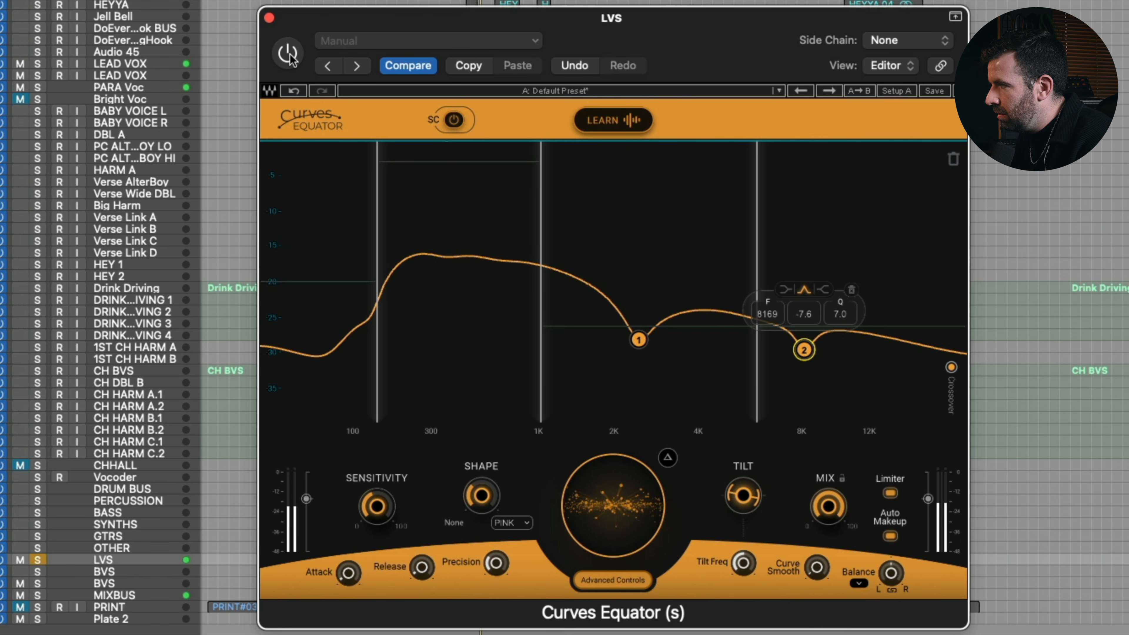
# Step: Reactivate Equator on the LVS bus and look over its advanced controls and wet/dry mix control
pyautogui.click(289, 54)
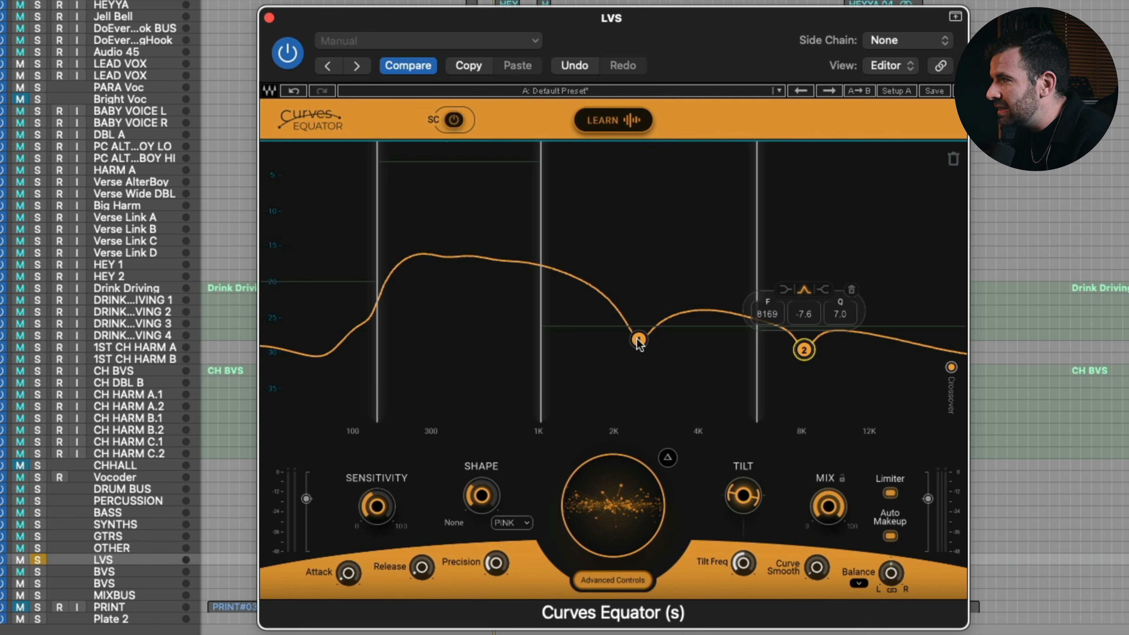
pyautogui.click(623, 574)
pyautogui.click(623, 574)
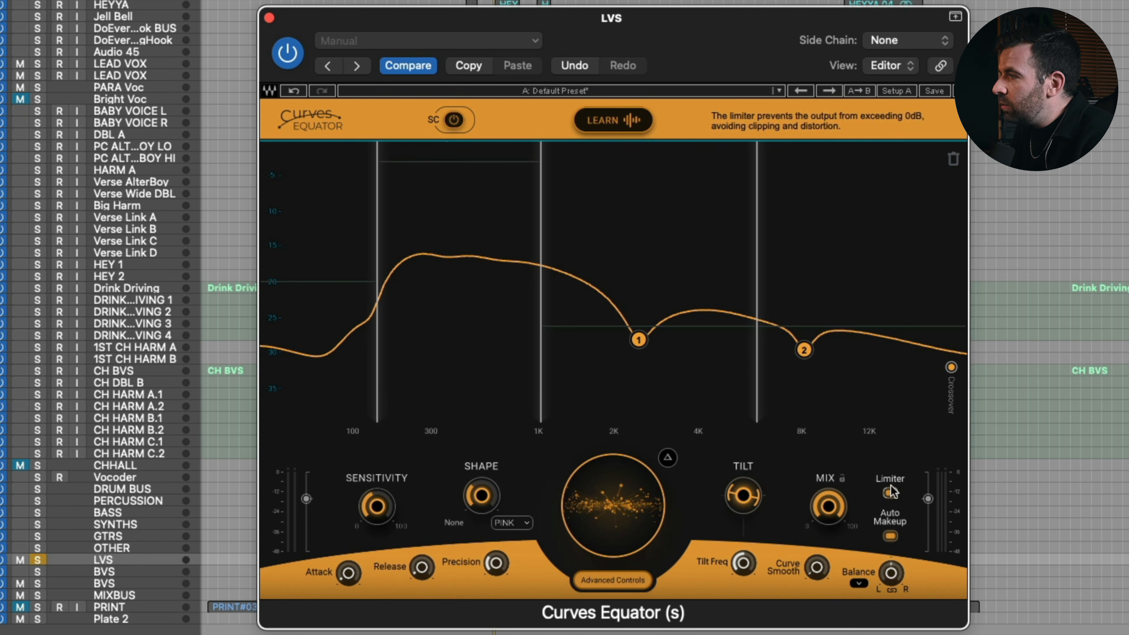
pyautogui.moveTo(830, 508)
pyautogui.moveTo(829, 506); pyautogui.dragTo(829, 512)
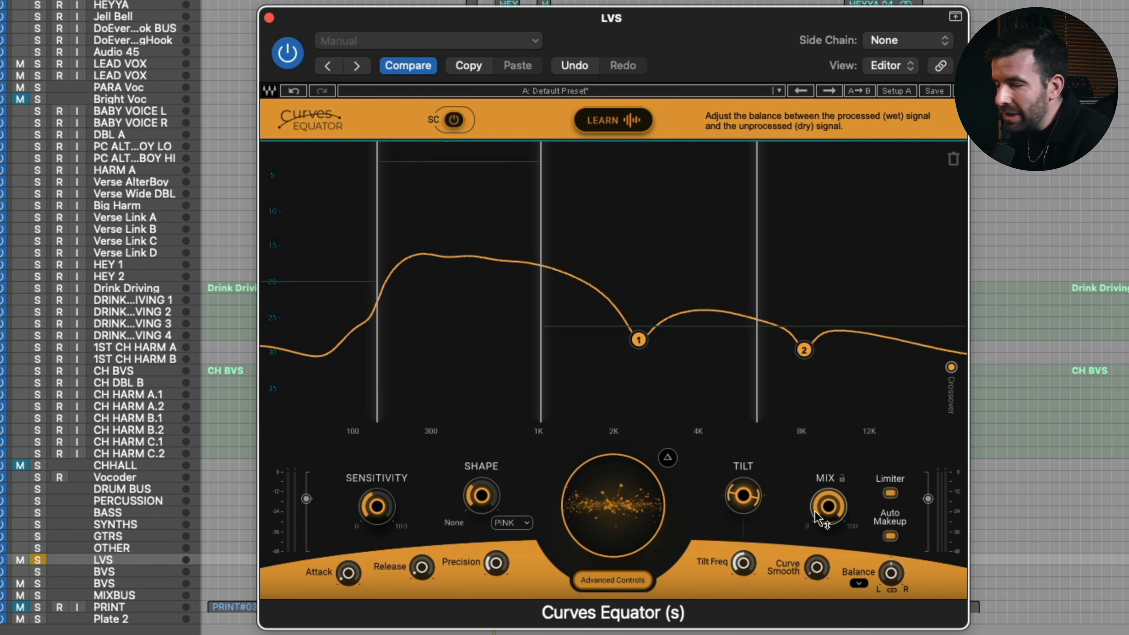
pyautogui.moveTo(819, 518)
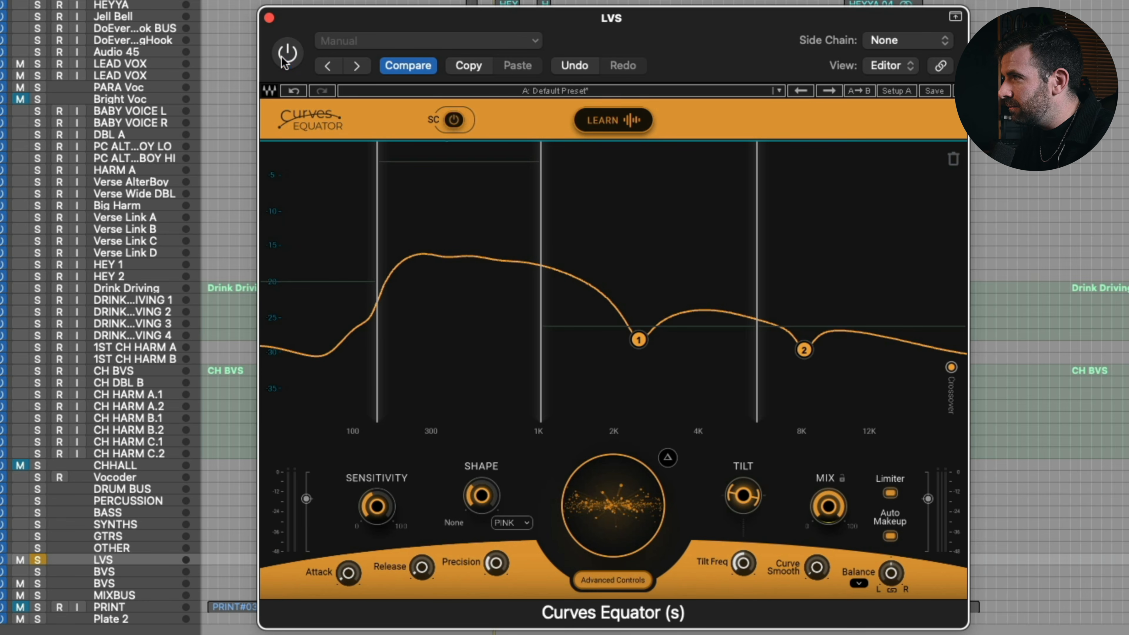
# Step: Play the full mix with LVS unsoloed, reactivate Equator and raise its output trim to 1.0 dB
pyautogui.press('space')
pyautogui.press('s')
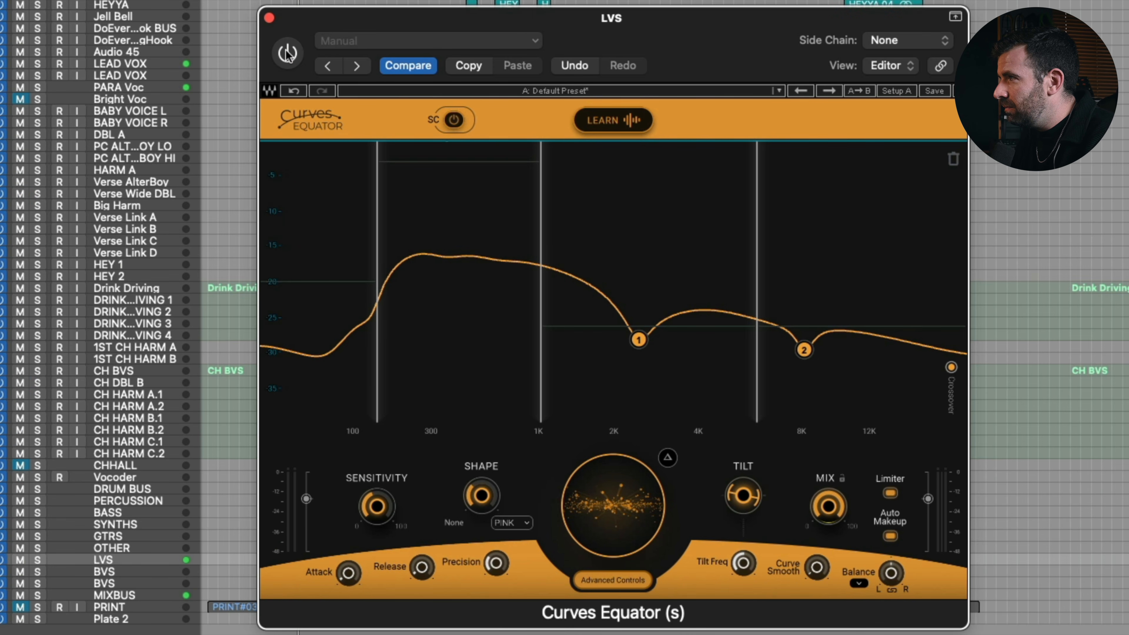
pyautogui.click(287, 53)
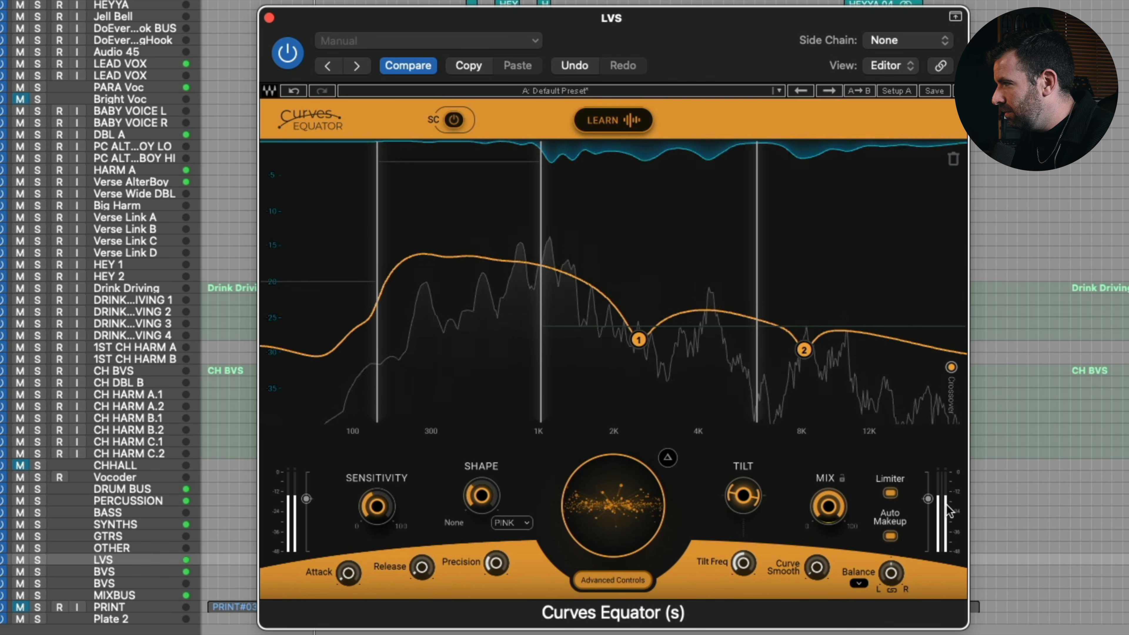
pyautogui.moveTo(929, 499); pyautogui.dragTo(929, 497)
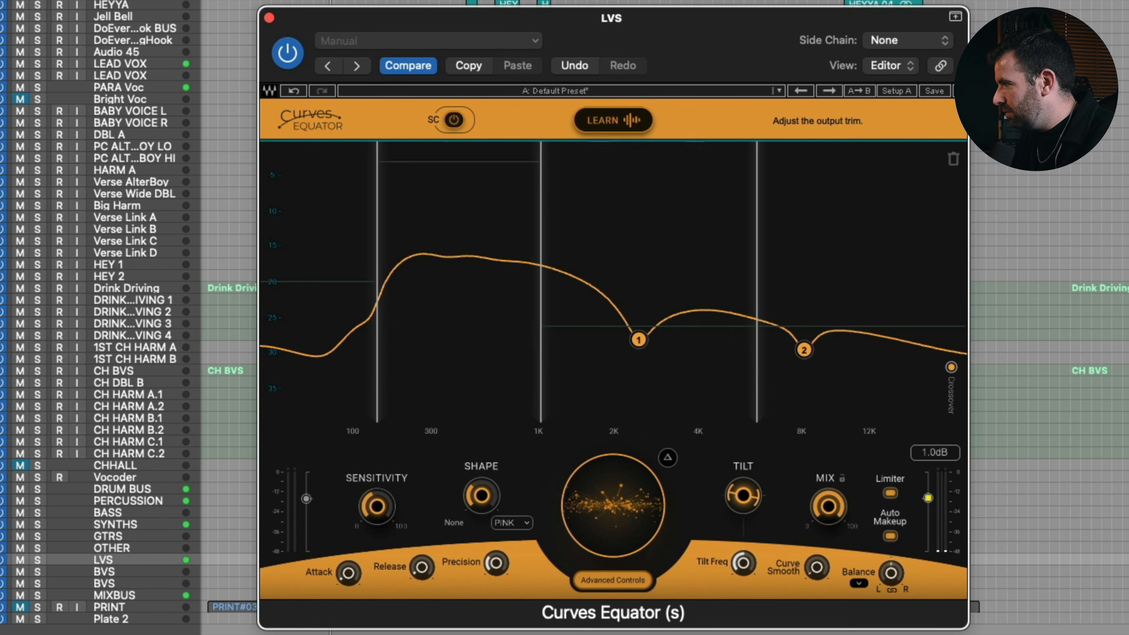
# Step: Compare the soloed LVS vocals with Equator bypassed and active several times during playback, leaving it active
pyautogui.click(288, 54)
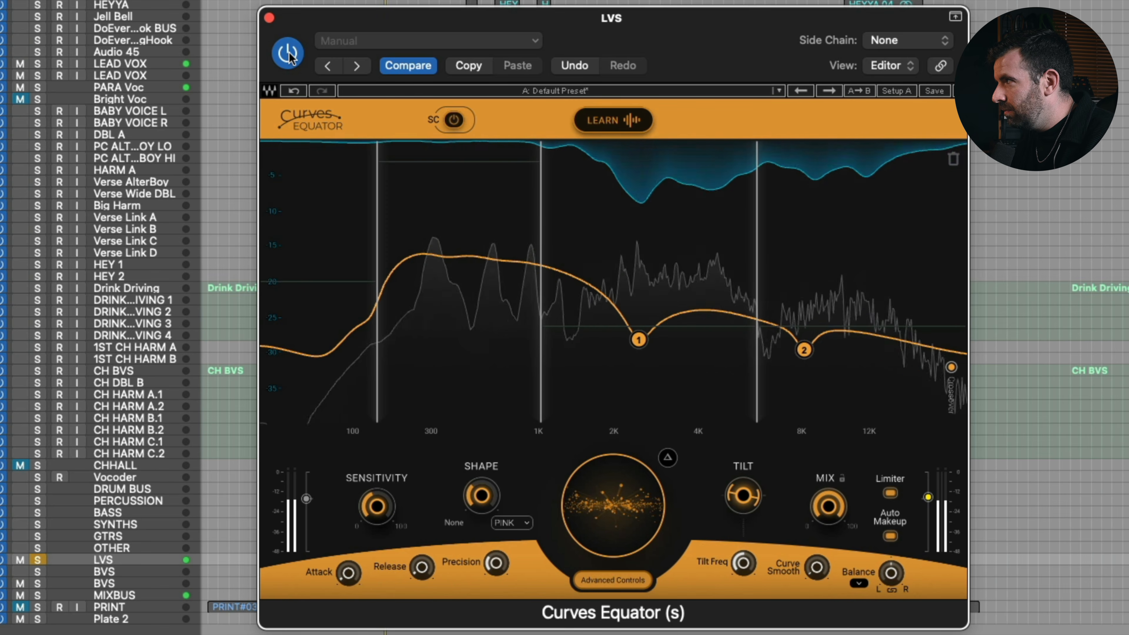
pyautogui.click(288, 54)
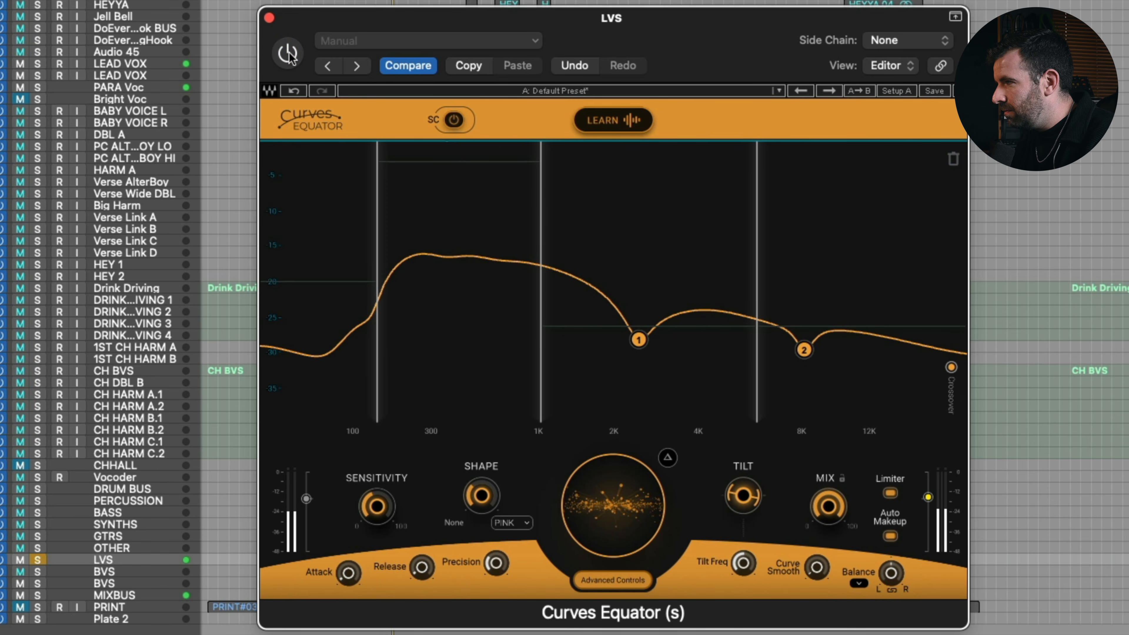
pyautogui.click(288, 53)
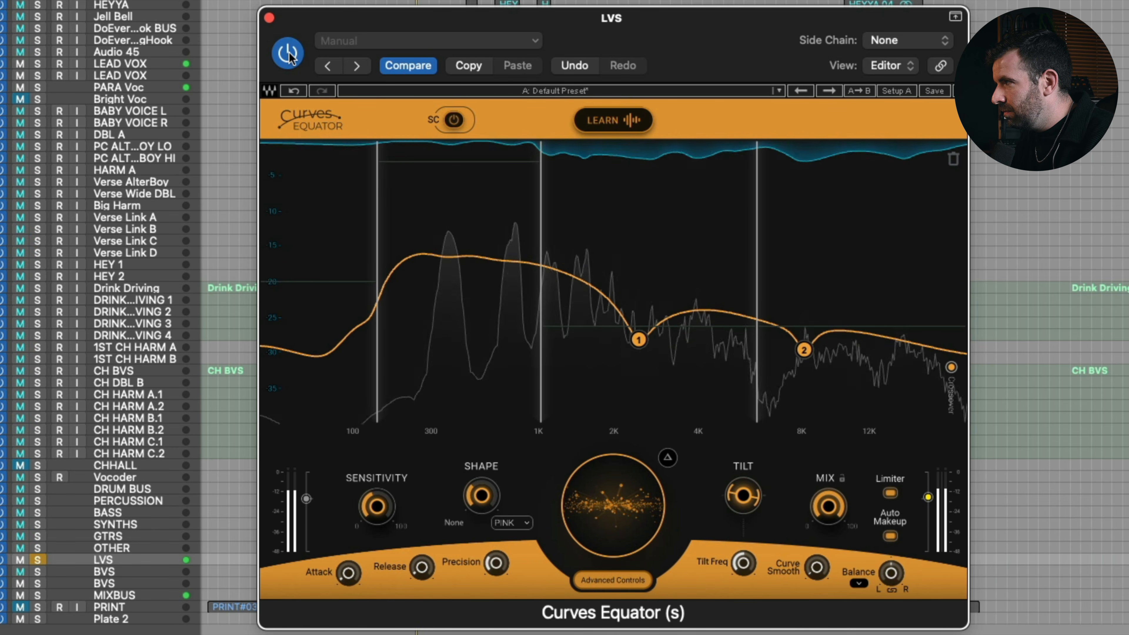
pyautogui.click(288, 53)
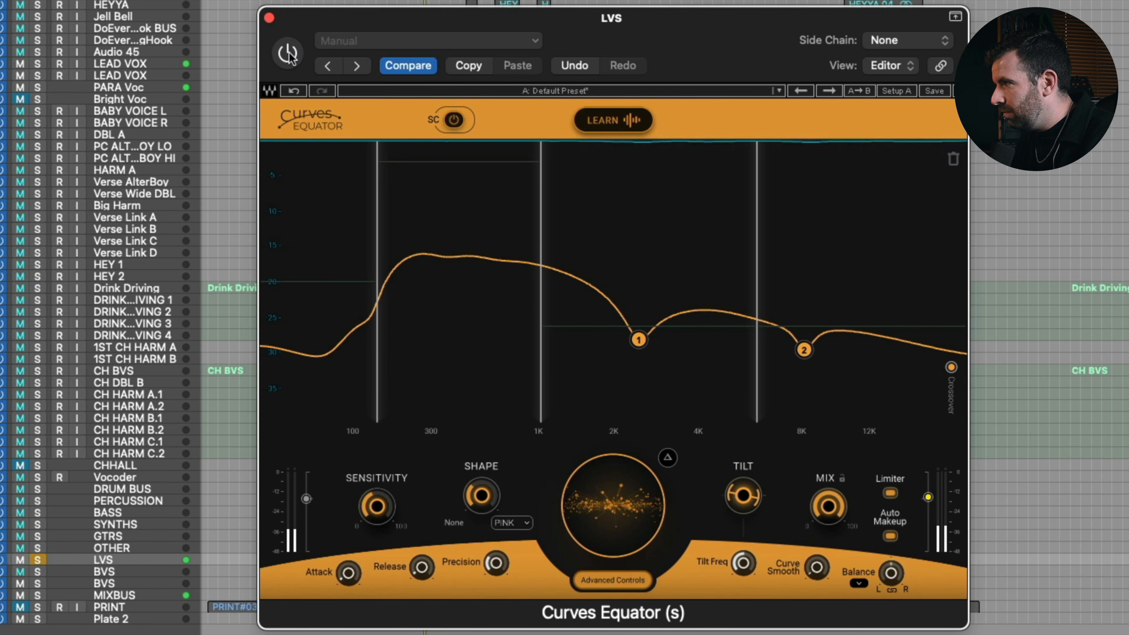
pyautogui.click(289, 52)
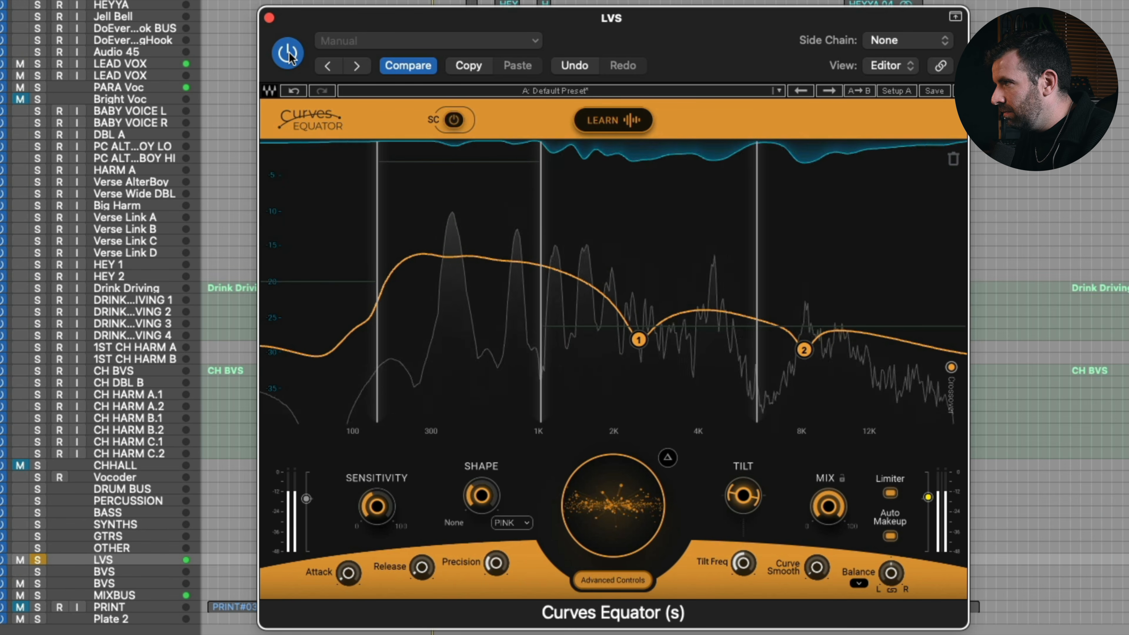